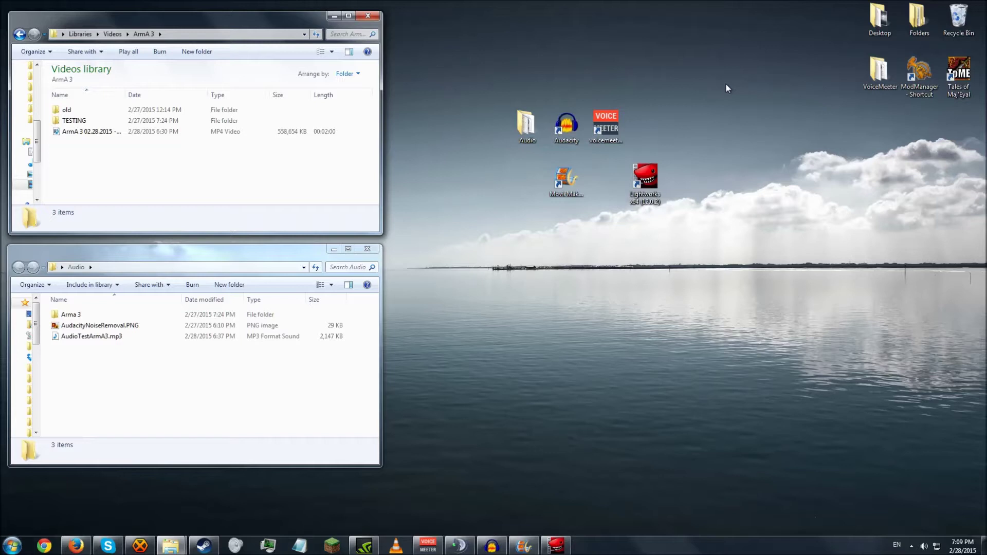
# Step: Select the MovieMaker and Lightworks desktop shortcuts, then clear the desktop selection
pyautogui.click(581, 187)
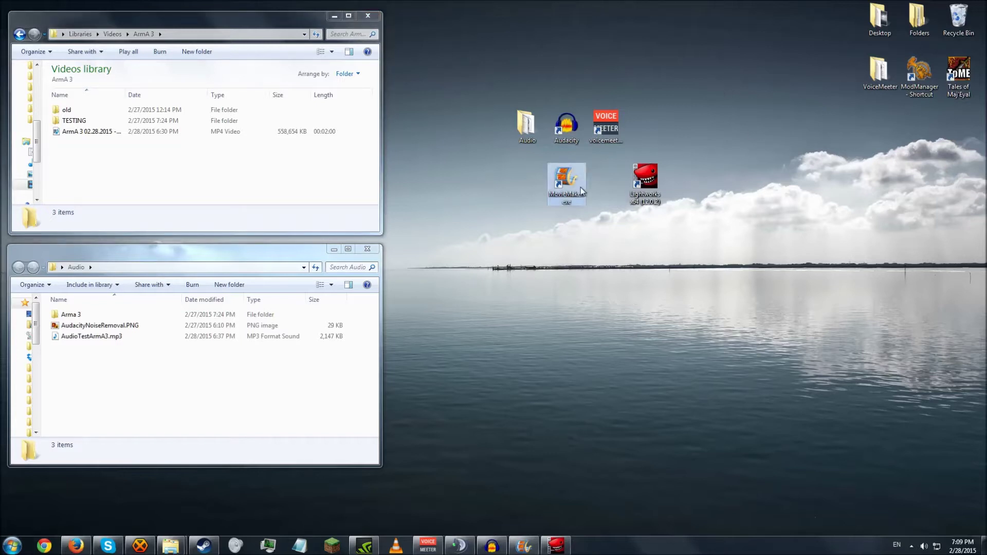
pyautogui.doubleClick(650, 188)
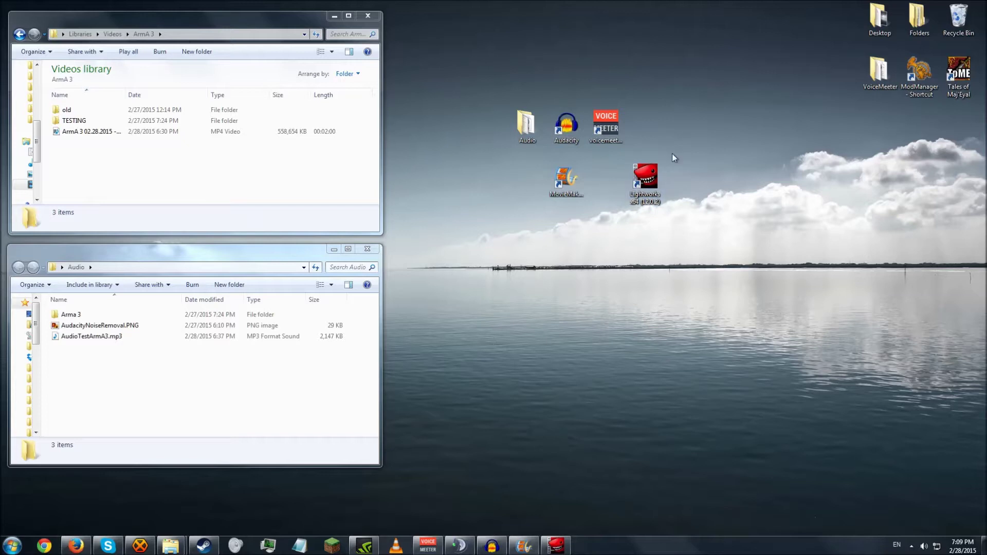
pyautogui.moveTo(671, 153); pyautogui.dragTo(612, 216)
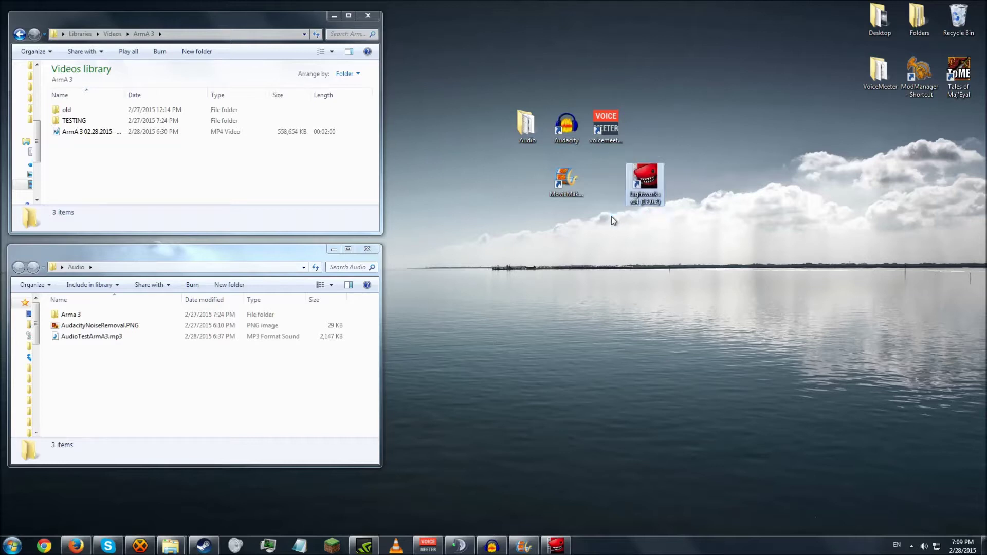
pyautogui.click(612, 217)
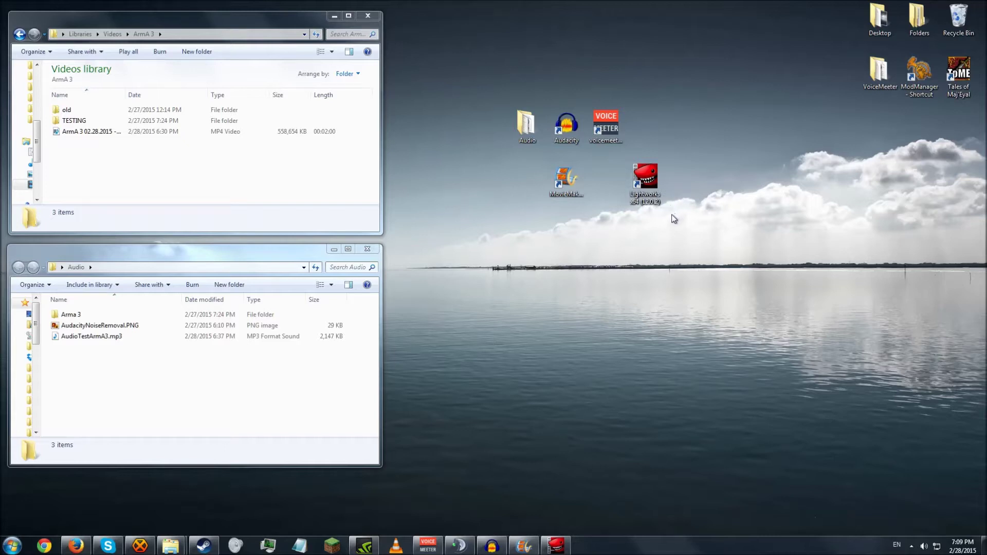
# Step: Play the ArmA 3 gameplay video from the Videos library, then close the player
pyautogui.click(278, 179)
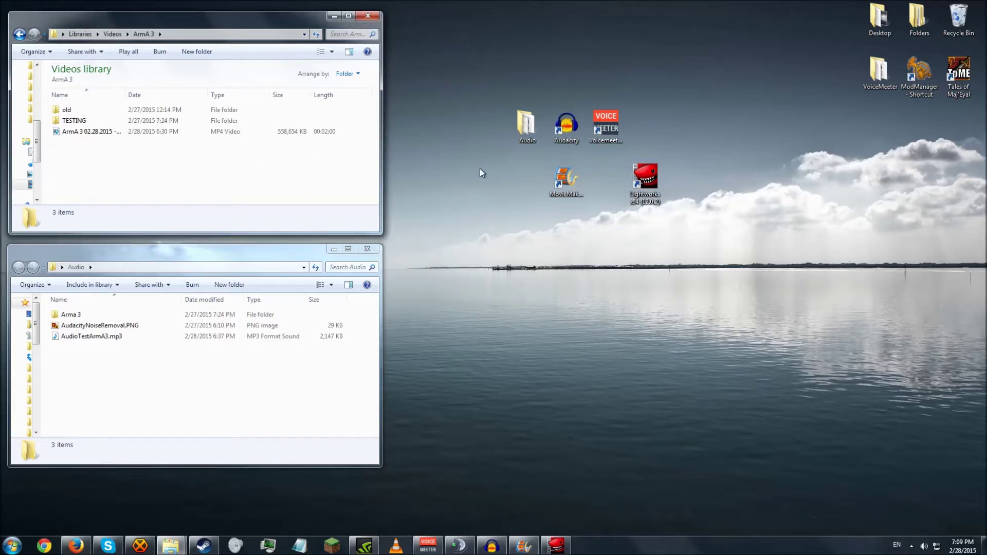
pyautogui.doubleClick(194, 135)
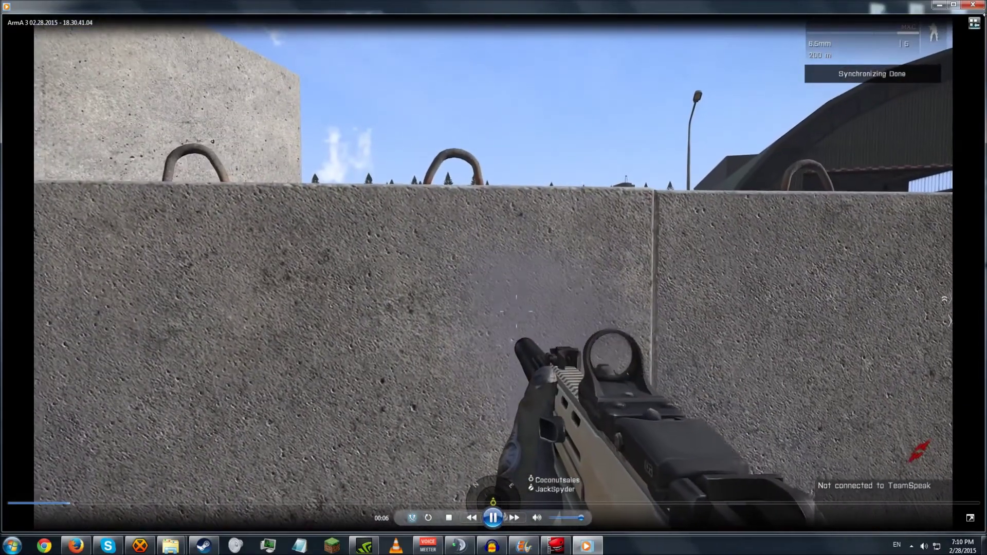
pyautogui.hotkey('alt', 'F4')
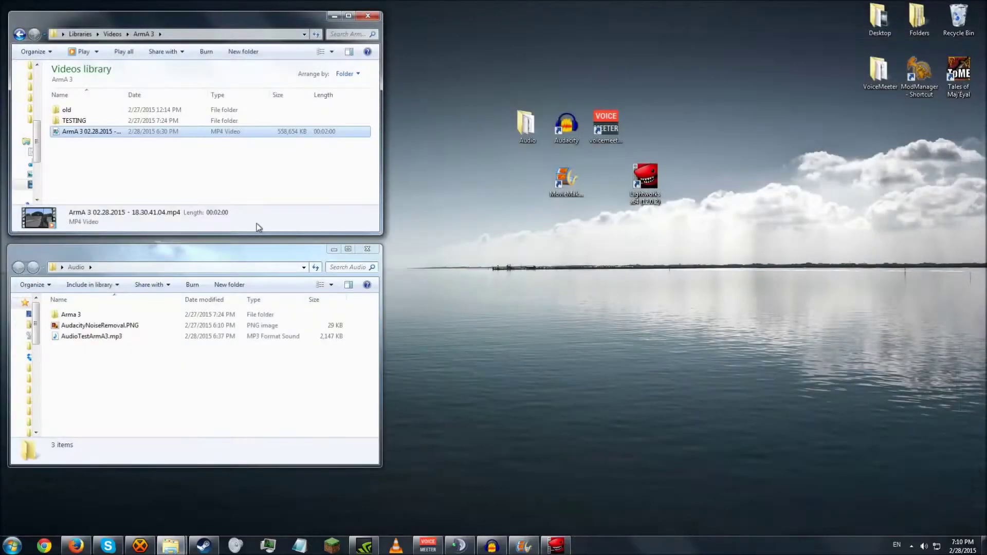
# Step: Play AudioTestArmA3.mp3 from the Audio folder, skip ahead, pause at 00:12, and close the player
pyautogui.click(147, 340)
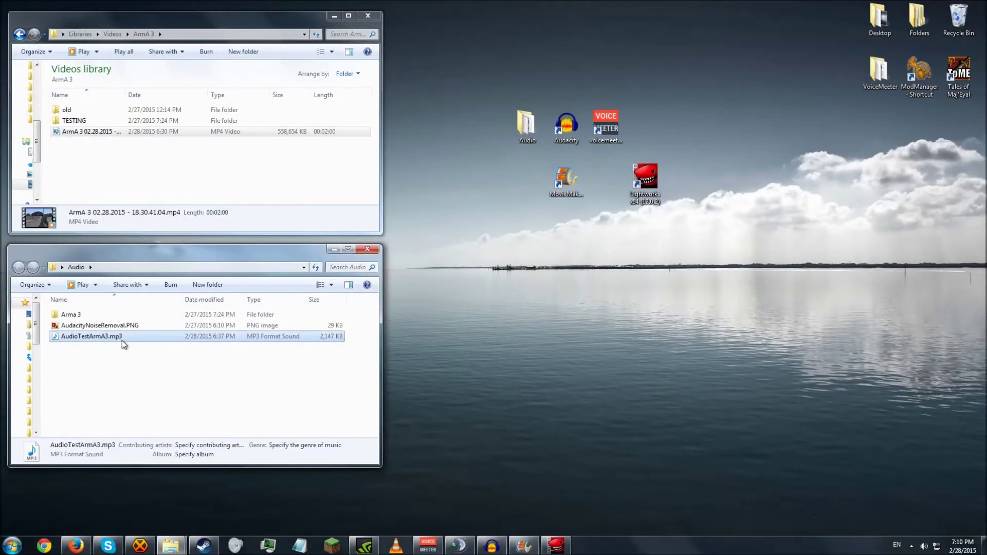
pyautogui.doubleClick(121, 340)
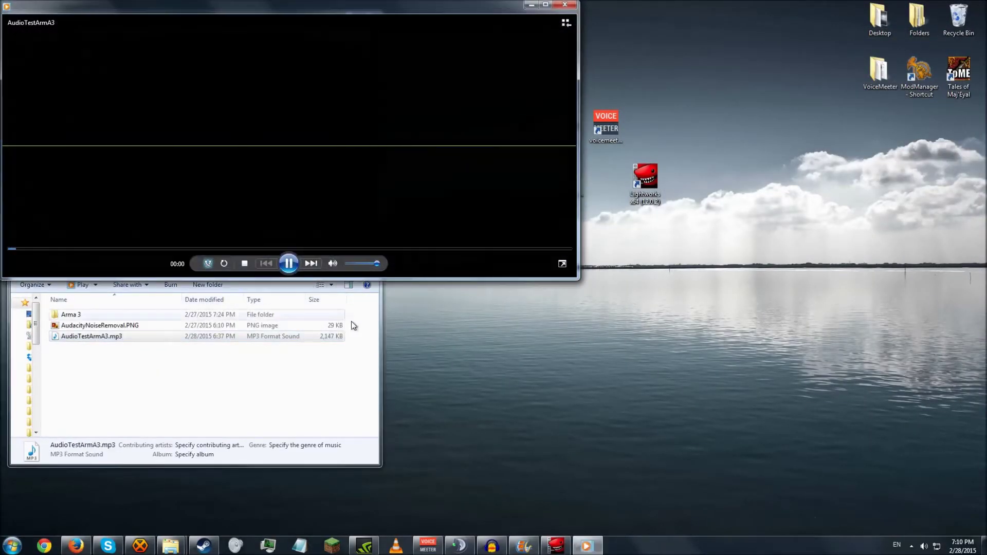
pyautogui.click(50, 249)
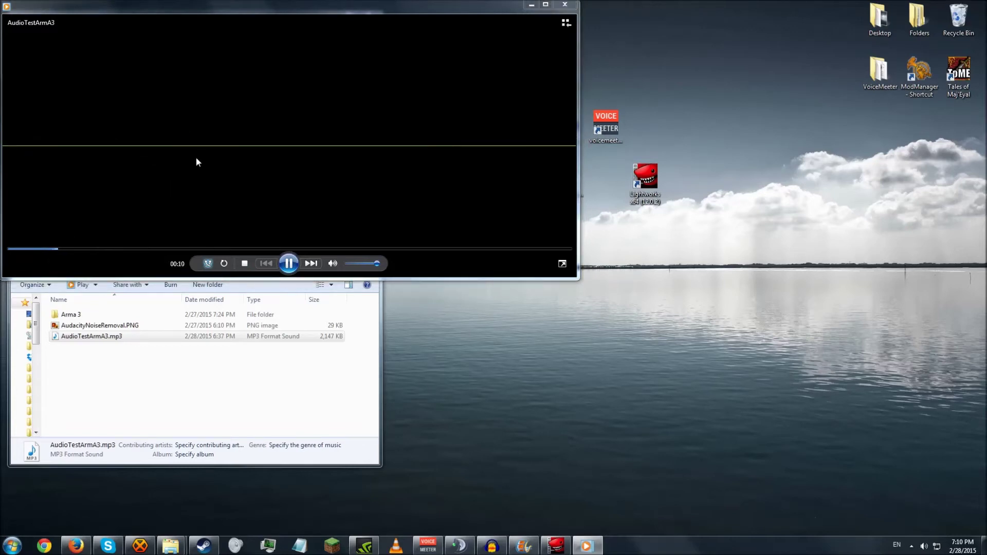
pyautogui.click(288, 264)
pyautogui.moveTo(514, 11); pyautogui.dragTo(606, 140)
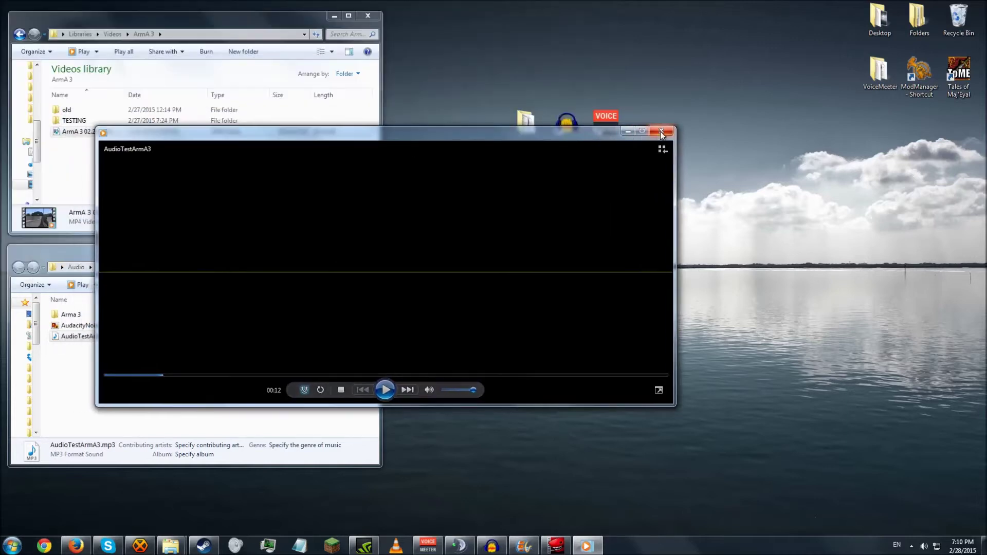
pyautogui.moveTo(624, 147)
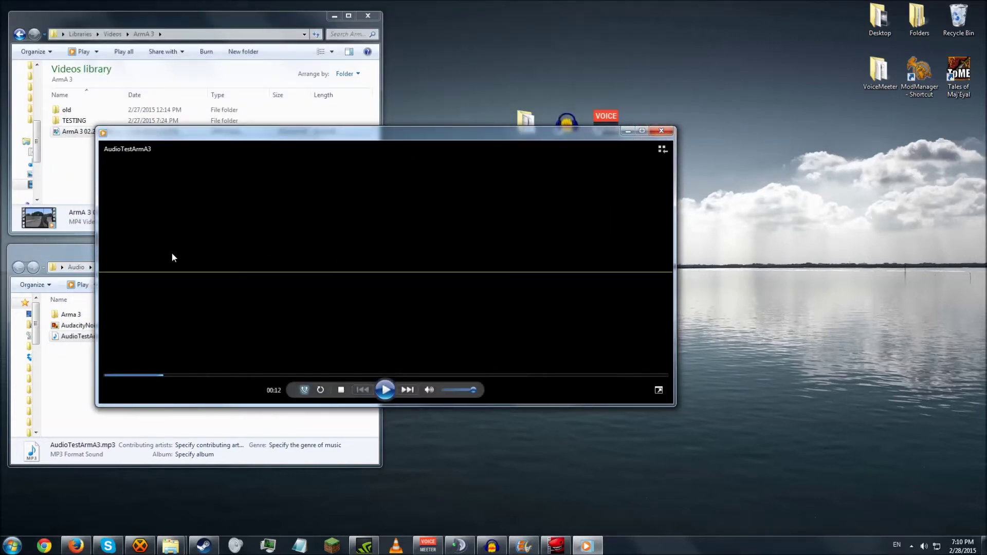
pyautogui.click(657, 131)
# Step: Clear the Audio and Videos window selections and select the voicemeeter and other desktop shortcuts
pyautogui.click(113, 379)
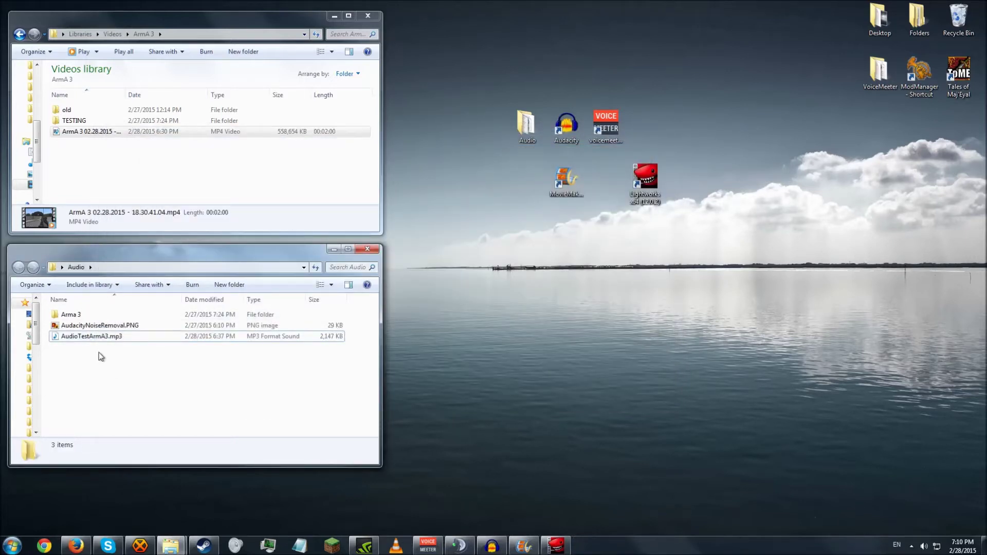
pyautogui.moveTo(98, 339)
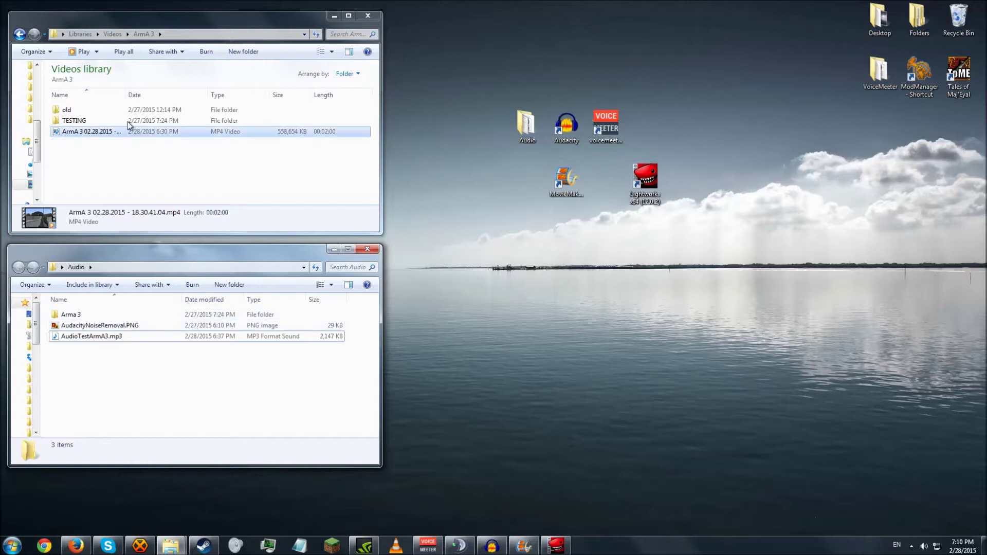
pyautogui.click(153, 166)
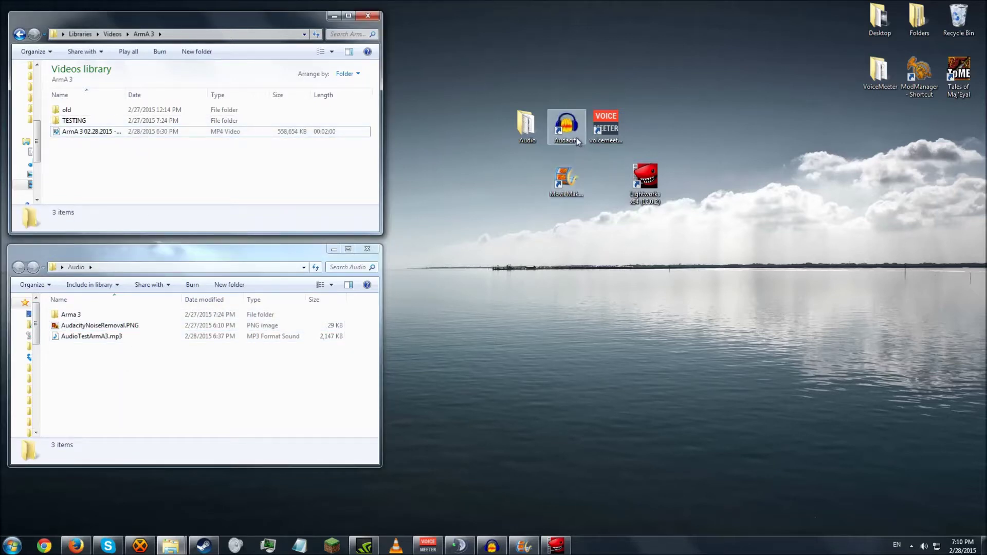
pyautogui.click(152, 354)
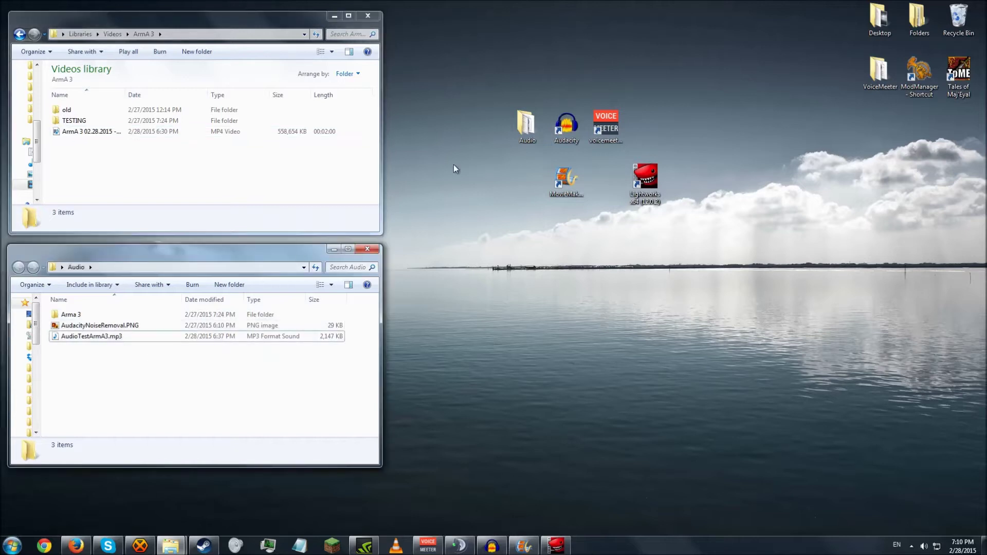
pyautogui.click(606, 123)
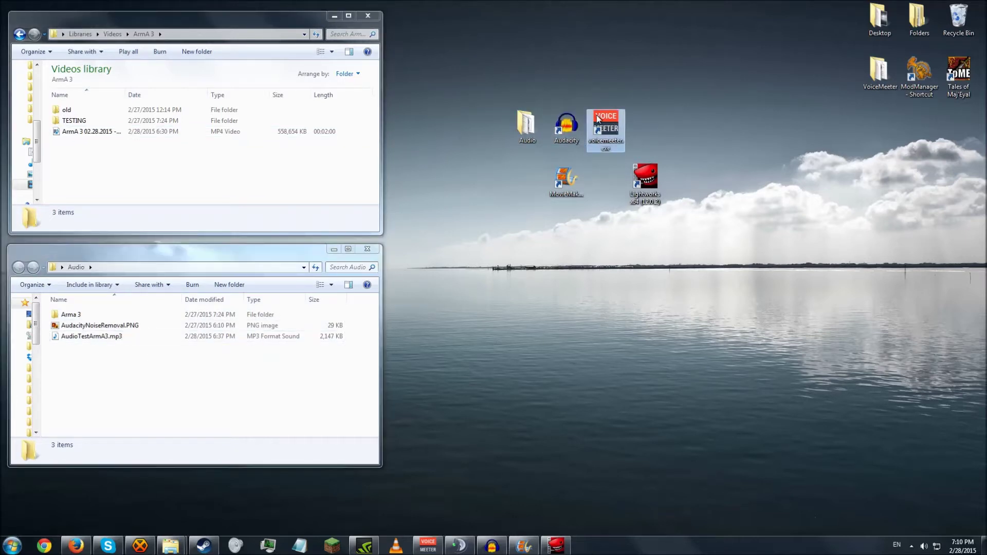
pyautogui.moveTo(642, 97); pyautogui.dragTo(591, 96)
pyautogui.click(602, 113)
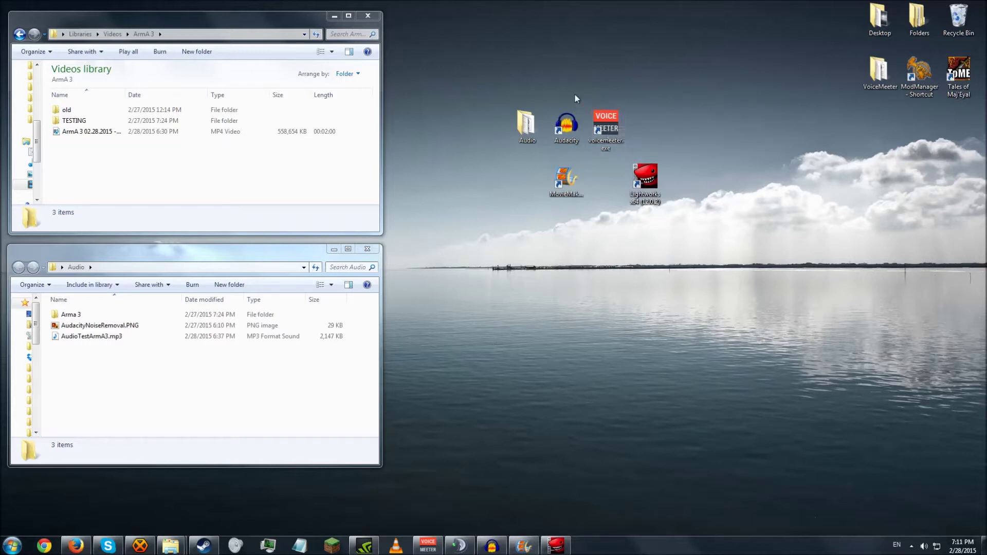
# Step: Select and deselect the ArmA 3 video, then bring the Movie Maker project forward
pyautogui.click(136, 342)
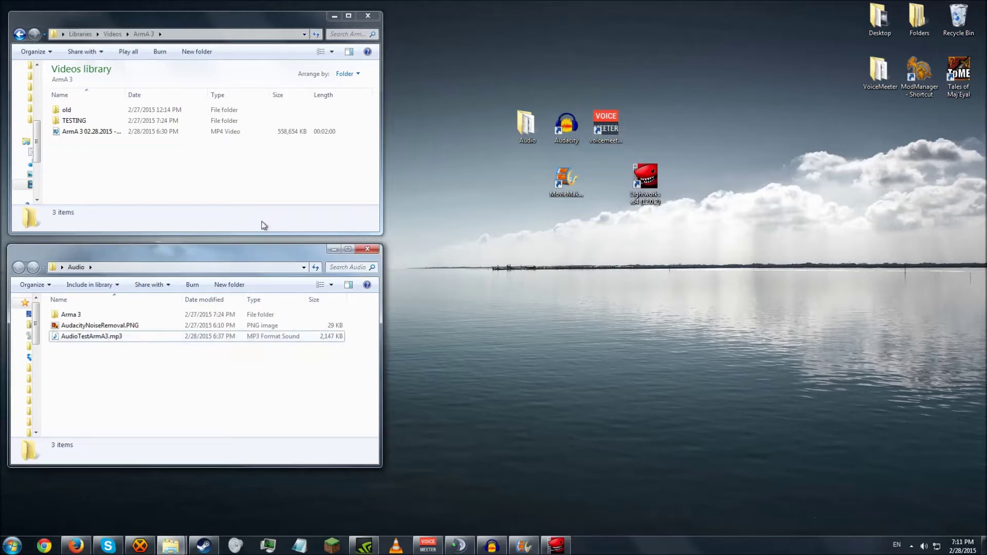
pyautogui.click(108, 133)
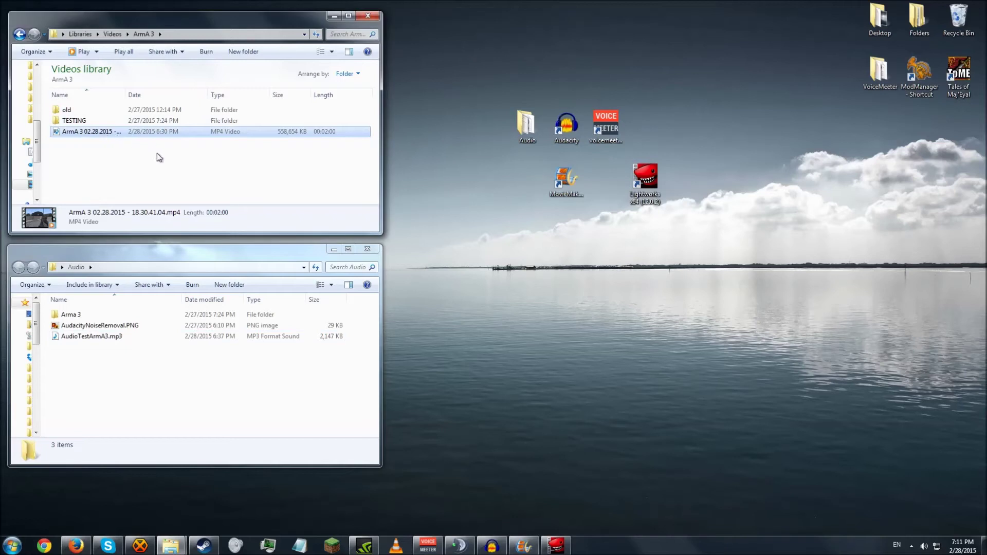
pyautogui.click(221, 160)
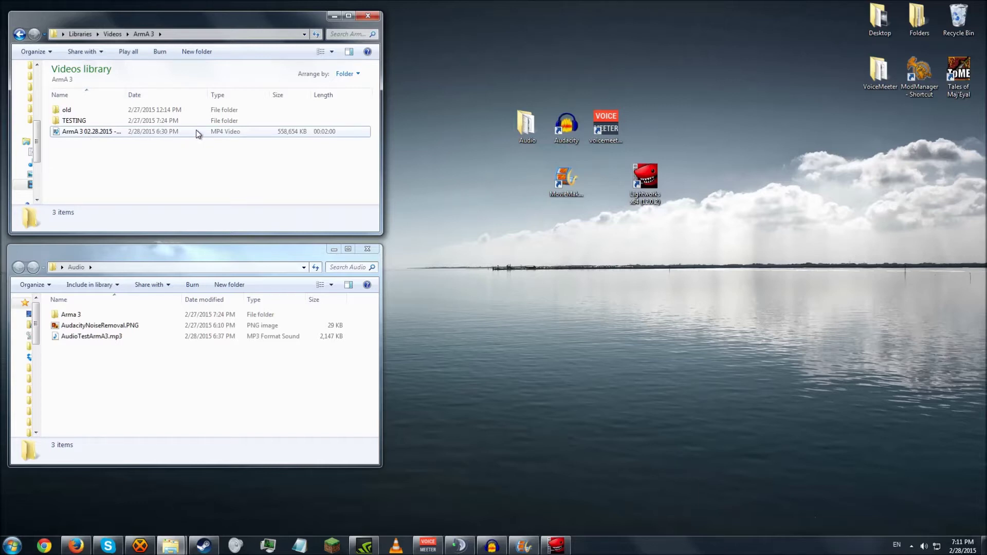
pyautogui.click(402, 131)
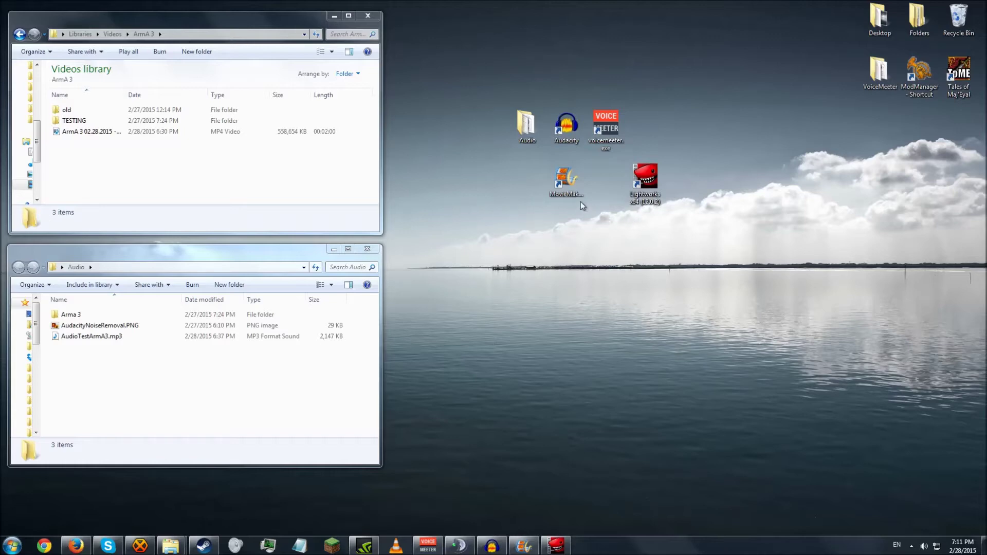
pyautogui.click(524, 546)
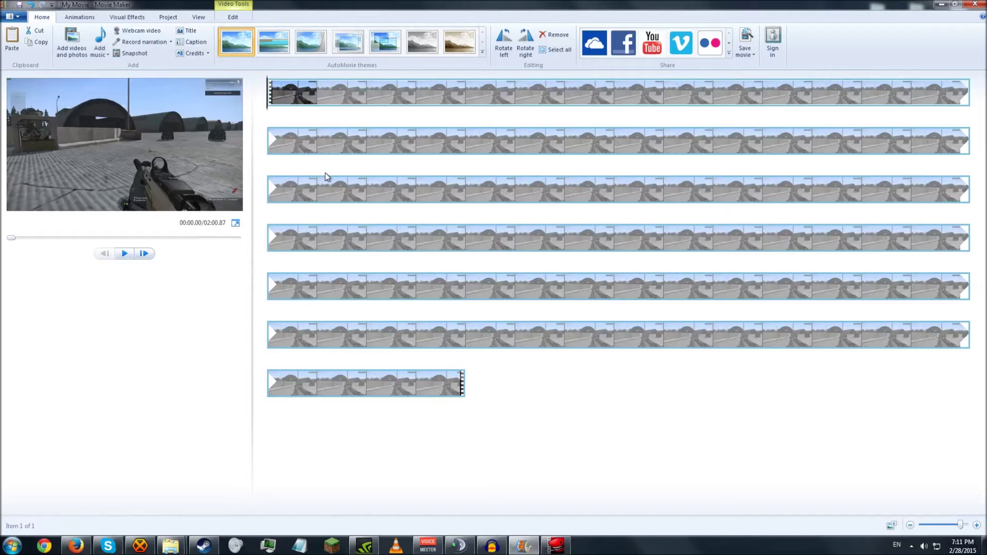
pyautogui.click(124, 255)
pyautogui.moveTo(10, 238)
pyautogui.mouseDown()
pyautogui.moveTo(74, 243)
pyautogui.moveTo(2, 246)
pyautogui.mouseUp()
pyautogui.click(132, 253)
# Step: Drag AudioTestArmA3.mp3 from the Audio folder onto the storyboard as music and play the preview
pyautogui.moveTo(173, 546)
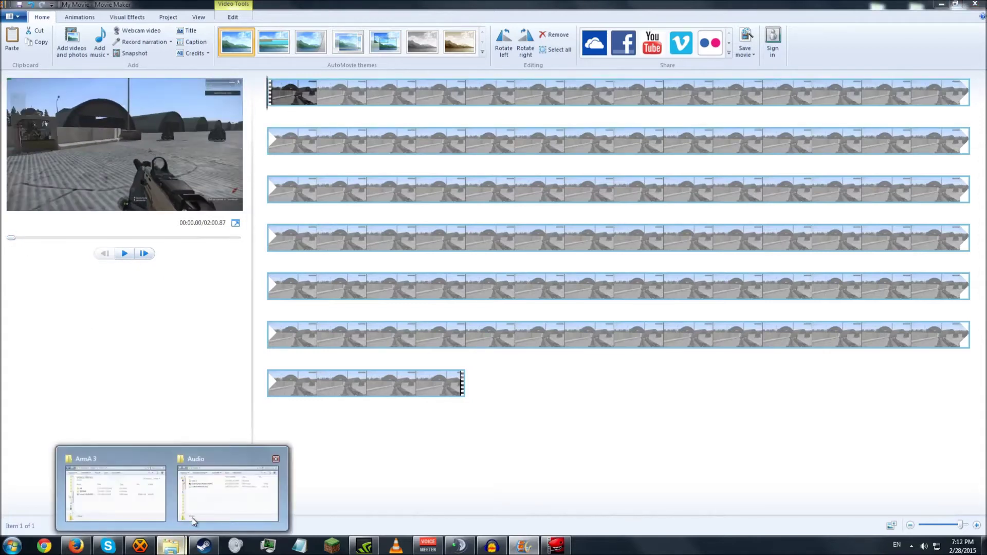
pyautogui.click(193, 513)
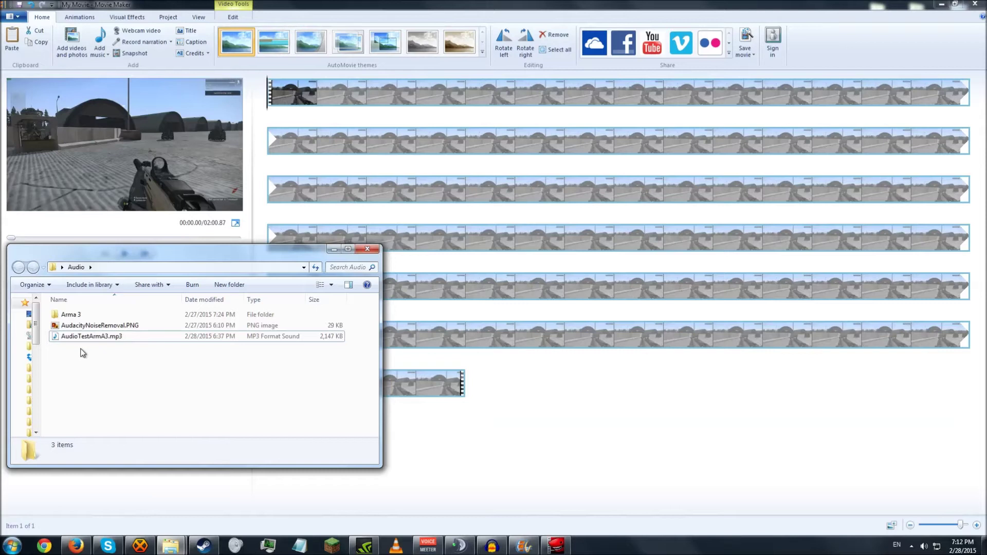
pyautogui.moveTo(75, 340); pyautogui.dragTo(271, 118)
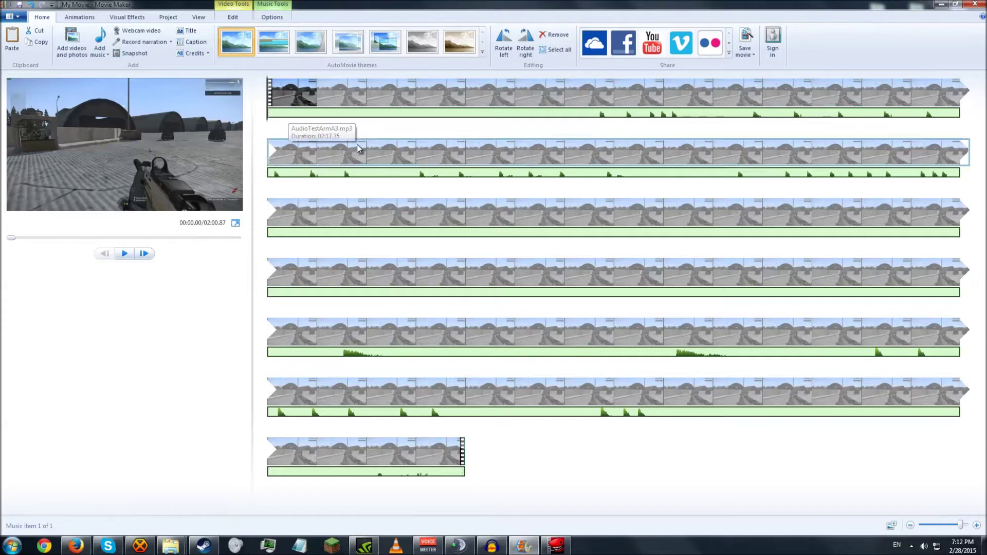
pyautogui.click(124, 253)
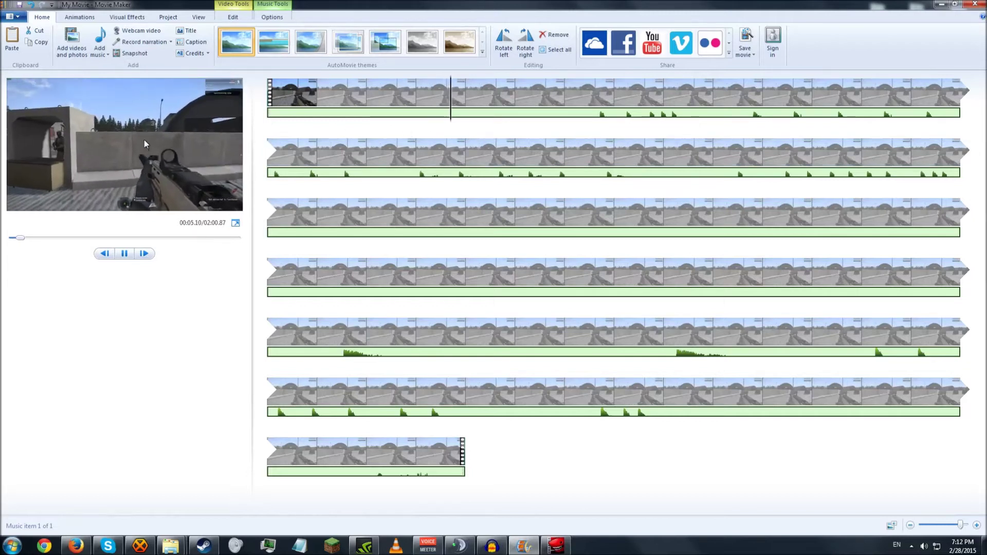
# Step: Pause the preview at 00:06.97 and scrub the playhead between about 1.8 and 9 seconds
pyautogui.click(124, 253)
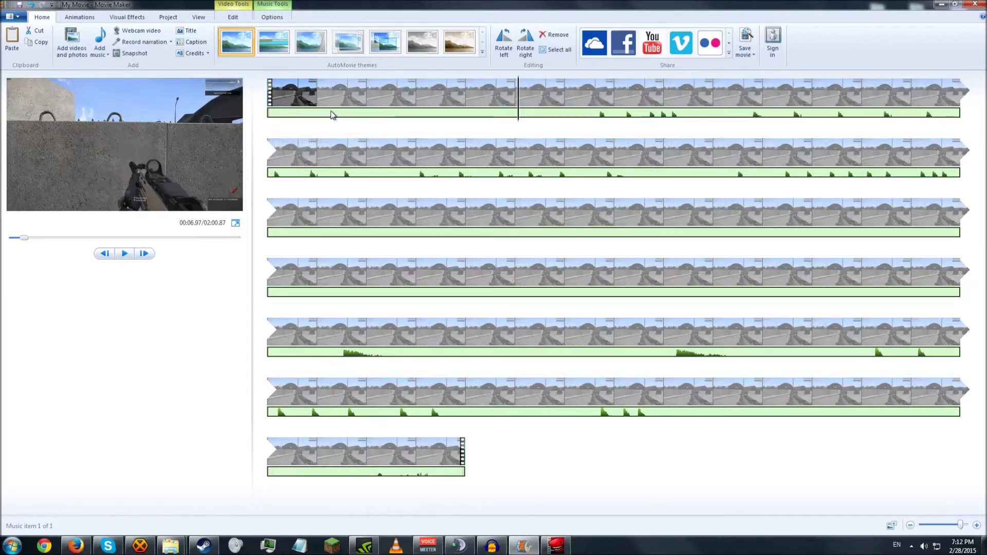
pyautogui.press('Home')
pyautogui.click(346, 125)
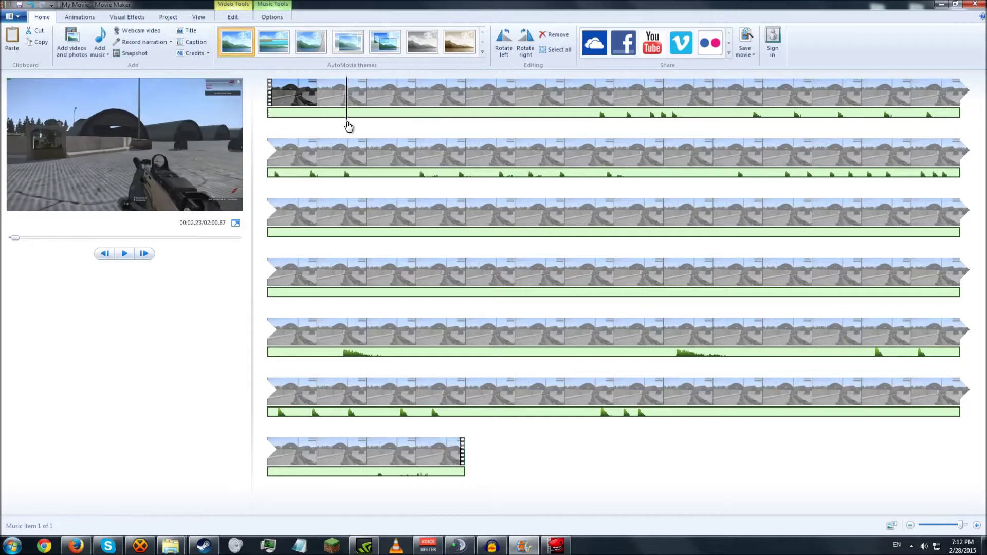
pyautogui.click(369, 121)
pyautogui.click(460, 120)
pyautogui.click(584, 120)
pyautogui.click(595, 120)
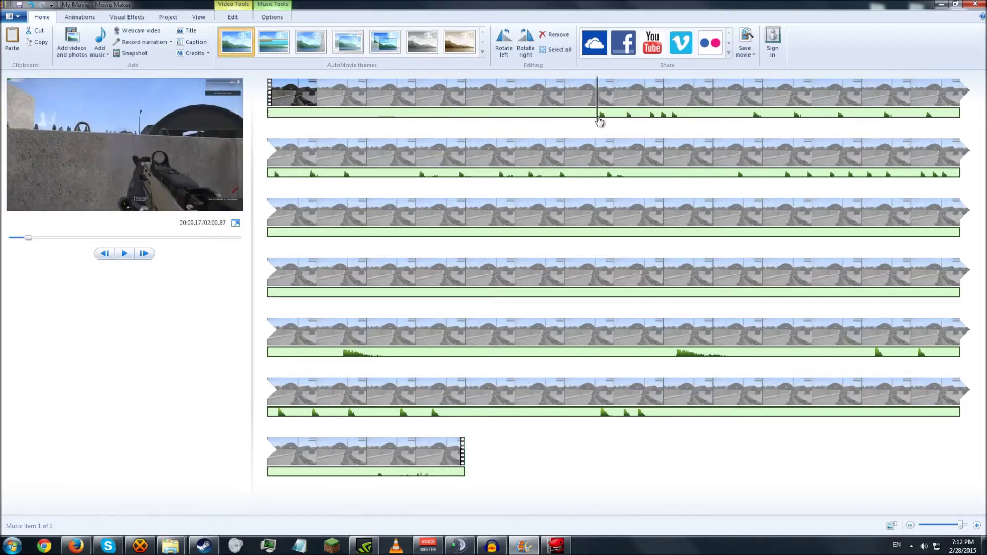
pyautogui.click(526, 121)
pyautogui.click(354, 121)
pyautogui.click(345, 121)
pyautogui.click(336, 121)
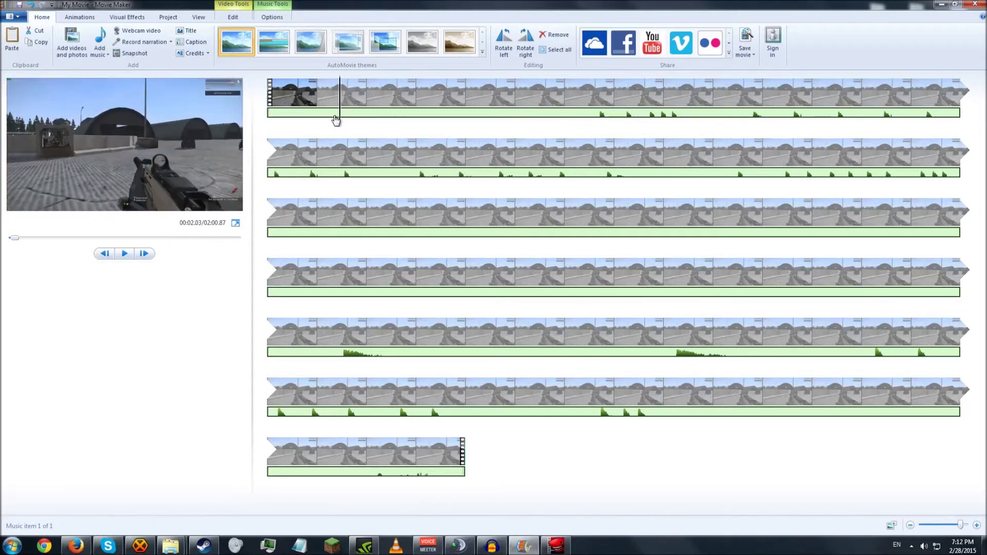
pyautogui.click(332, 120)
# Step: Select the music track, scrub to the first gunshot at about 2.9 s, and set the start point there
pyautogui.rightClick(330, 117)
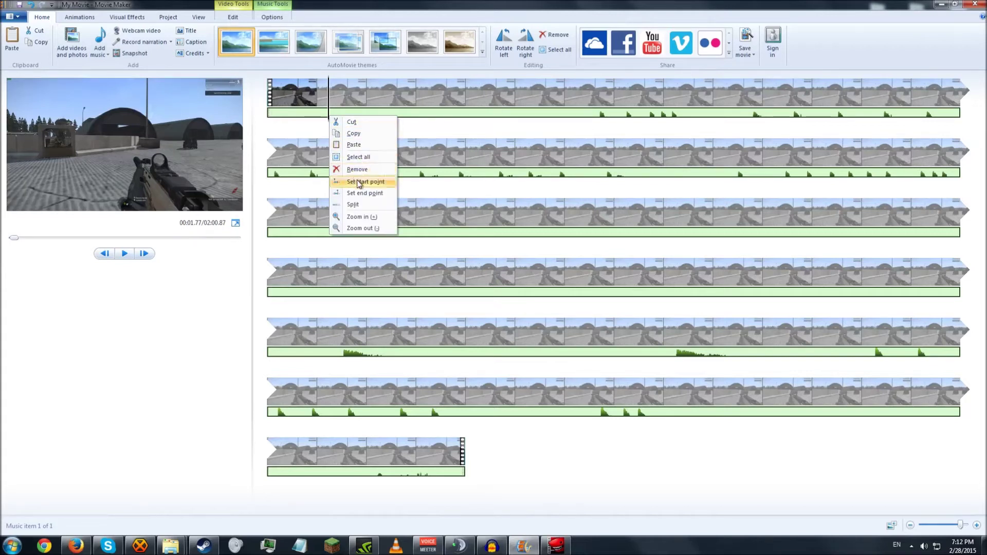
pyautogui.click(328, 123)
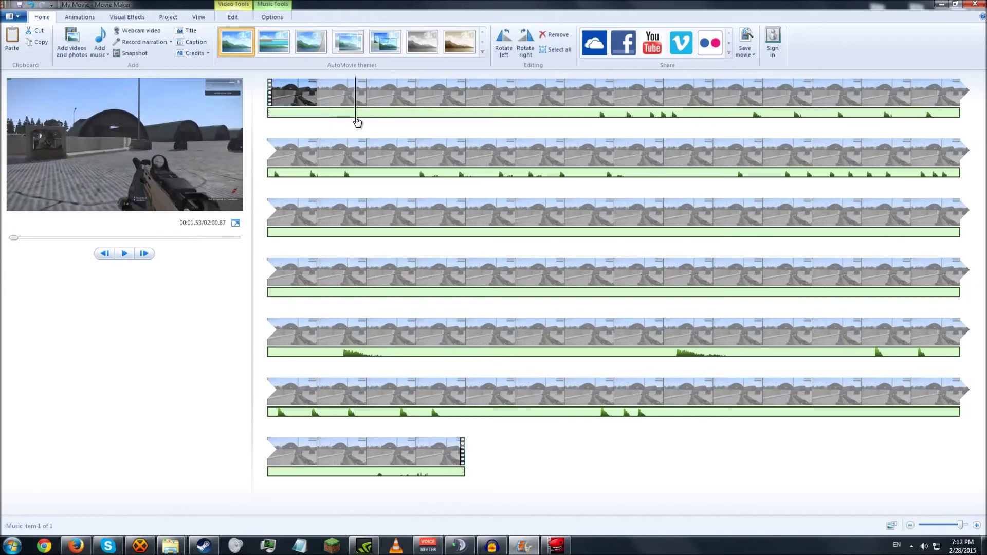
pyautogui.click(331, 99)
pyautogui.click(319, 97)
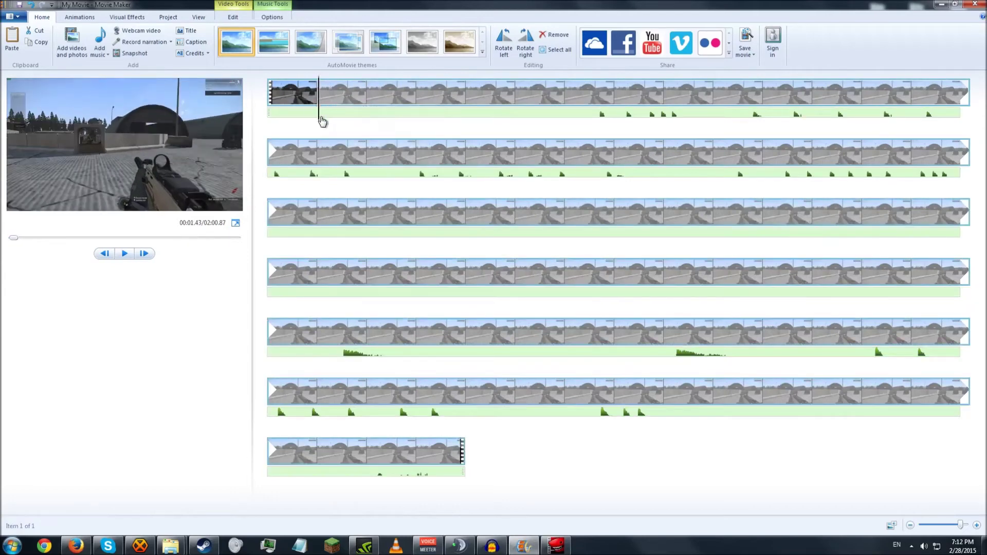
pyautogui.click(332, 114)
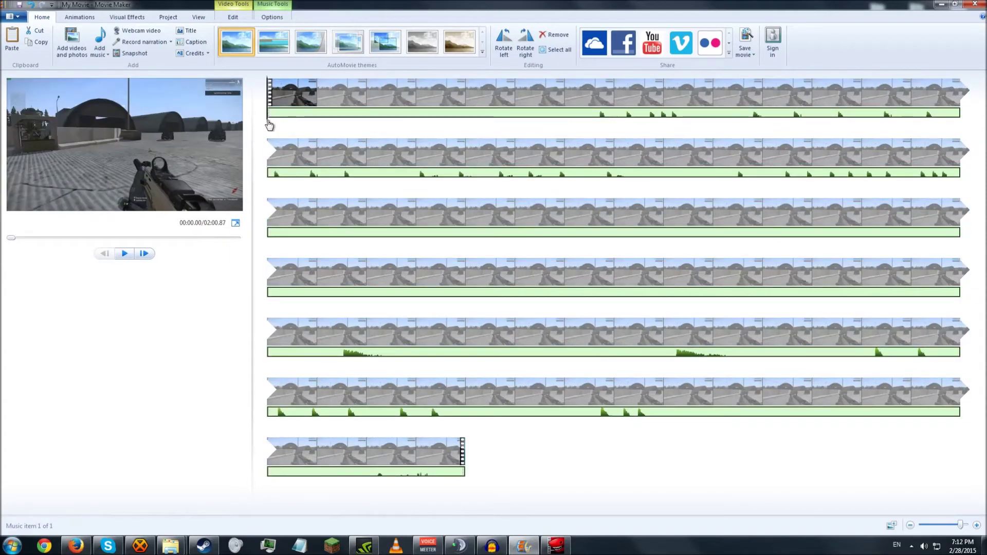
pyautogui.moveTo(267, 123); pyautogui.dragTo(381, 124)
pyautogui.rightClick(381, 122)
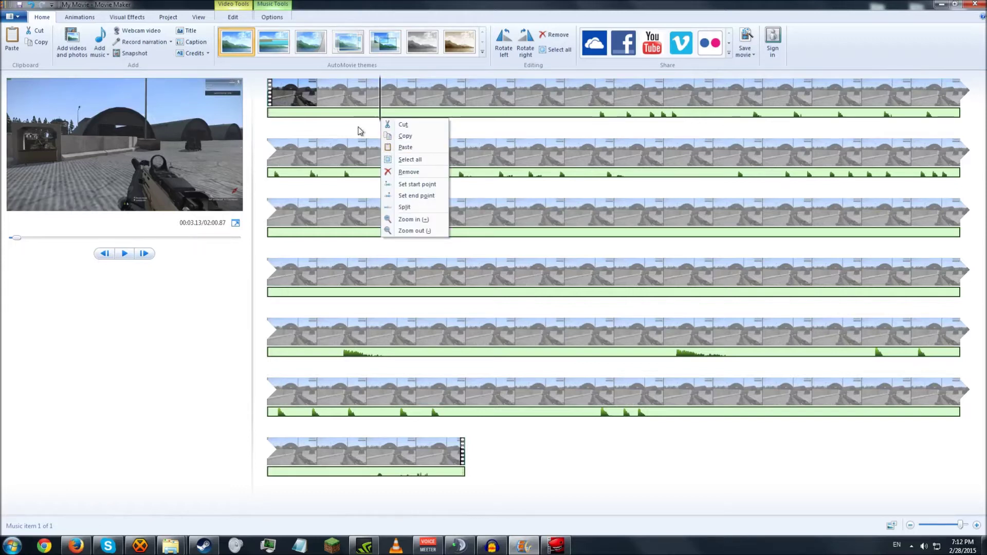
pyautogui.click(417, 184)
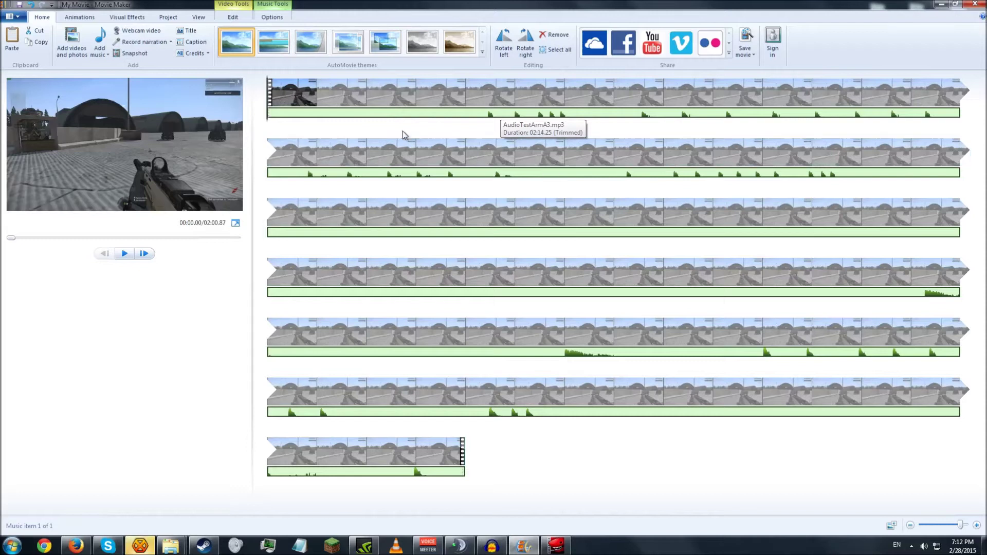
pyautogui.click(273, 125)
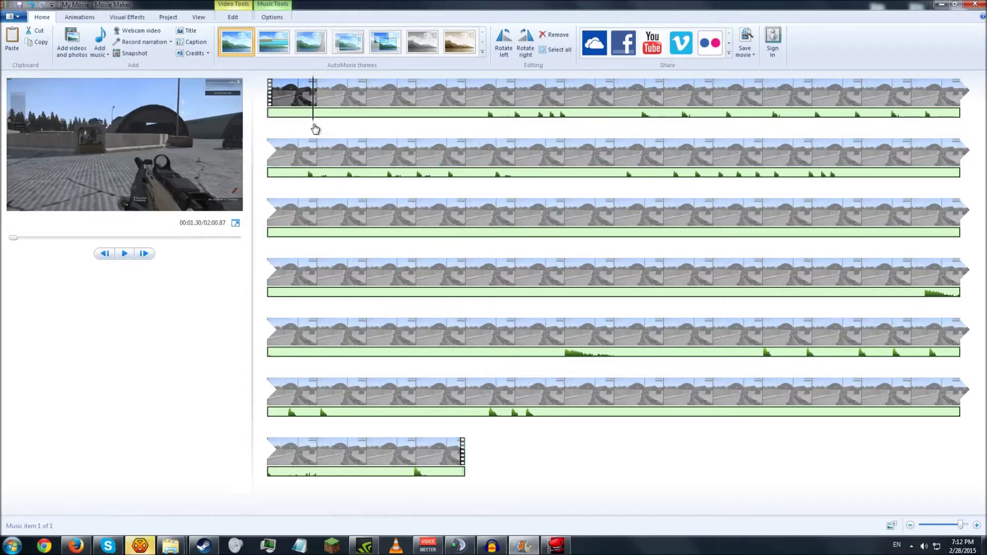
pyautogui.click(267, 128)
pyautogui.click(125, 254)
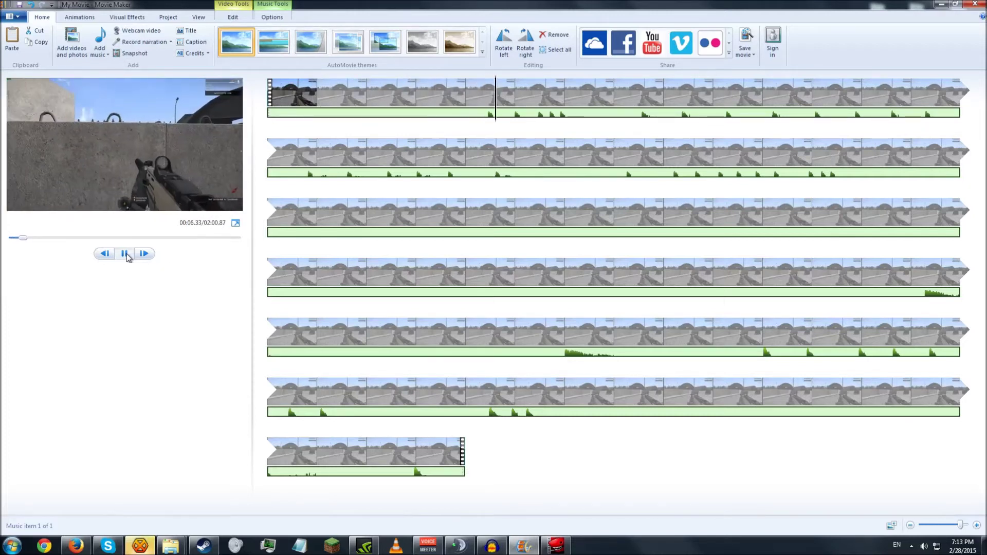
pyautogui.click(126, 254)
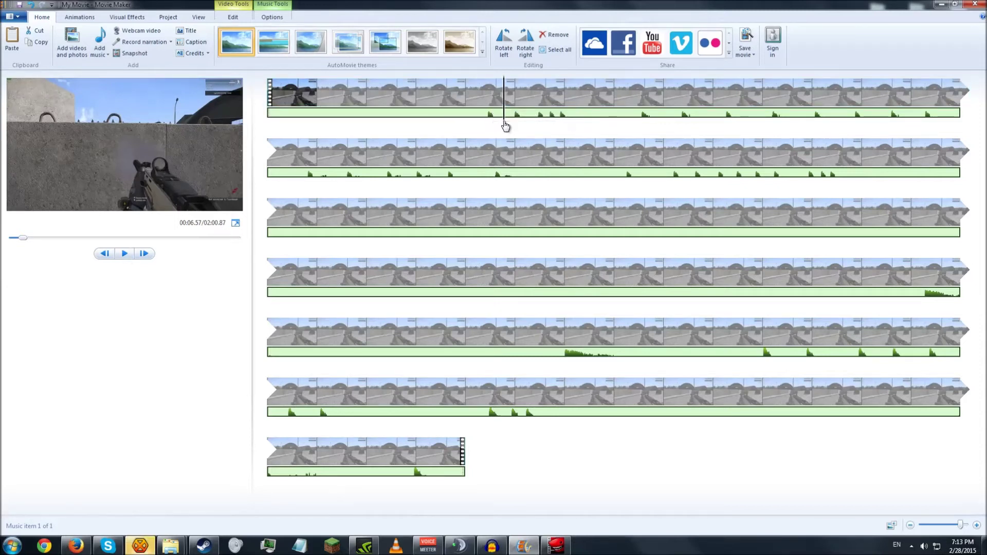
pyautogui.moveTo(506, 126); pyautogui.dragTo(361, 120)
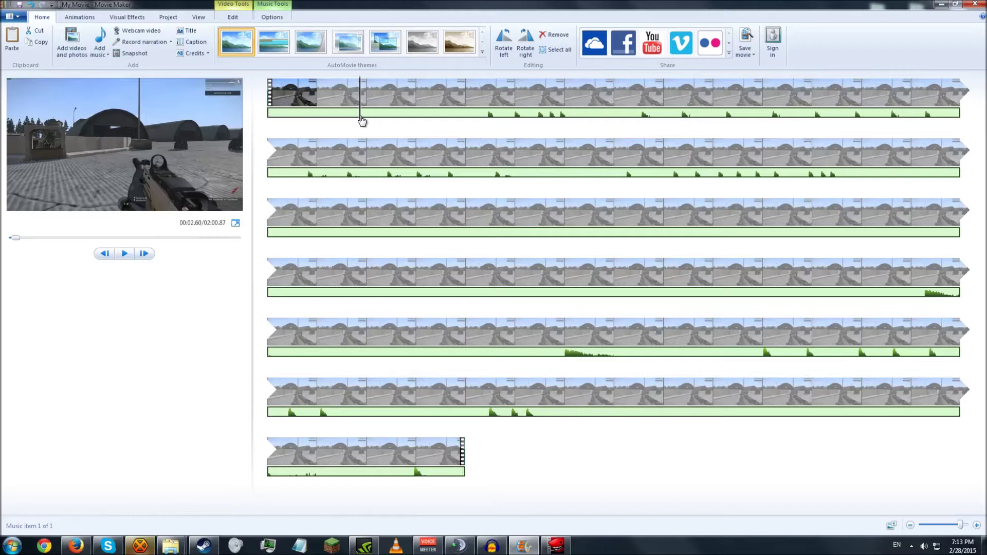
pyautogui.moveTo(361, 121); pyautogui.dragTo(310, 126)
pyautogui.click(123, 256)
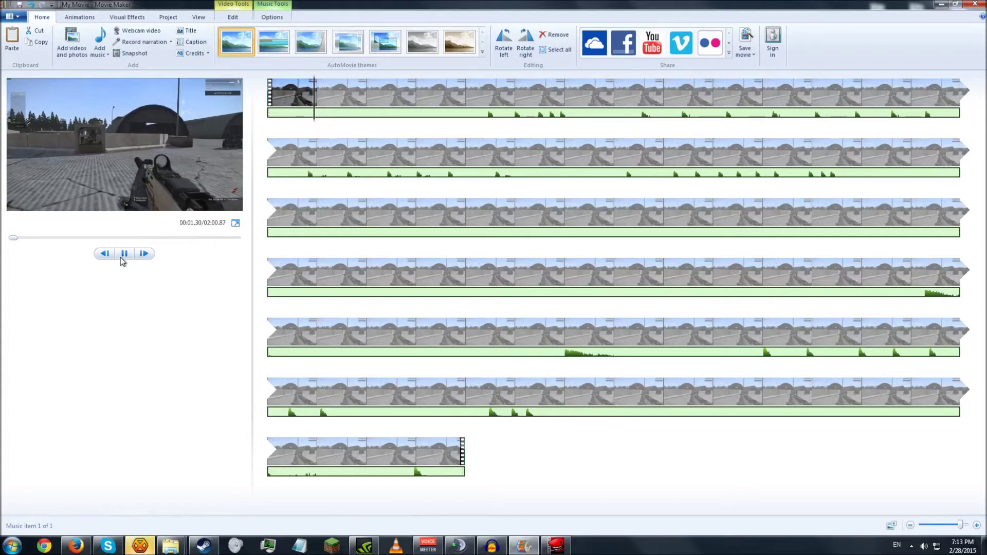
pyautogui.click(124, 254)
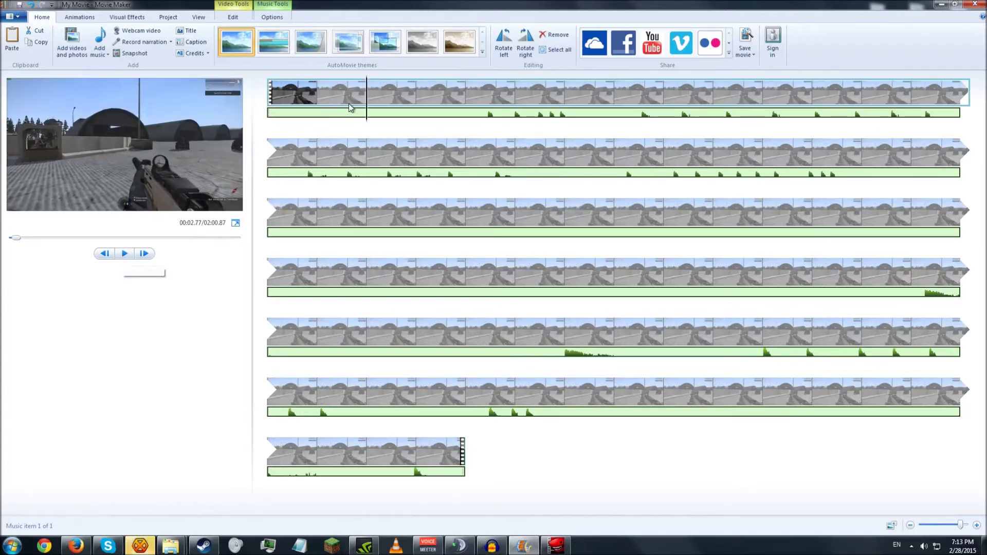
pyautogui.moveTo(368, 128); pyautogui.dragTo(356, 123)
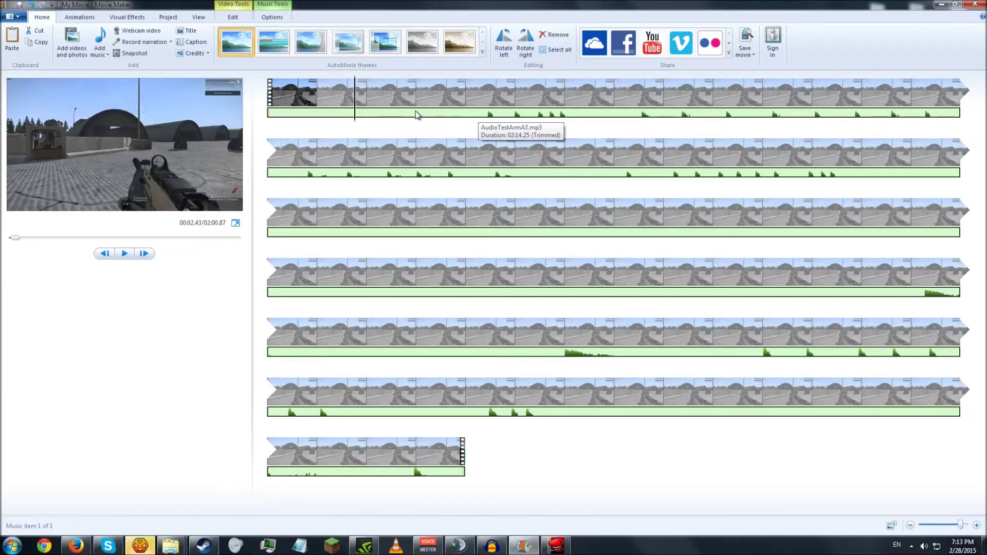
pyautogui.press('Home')
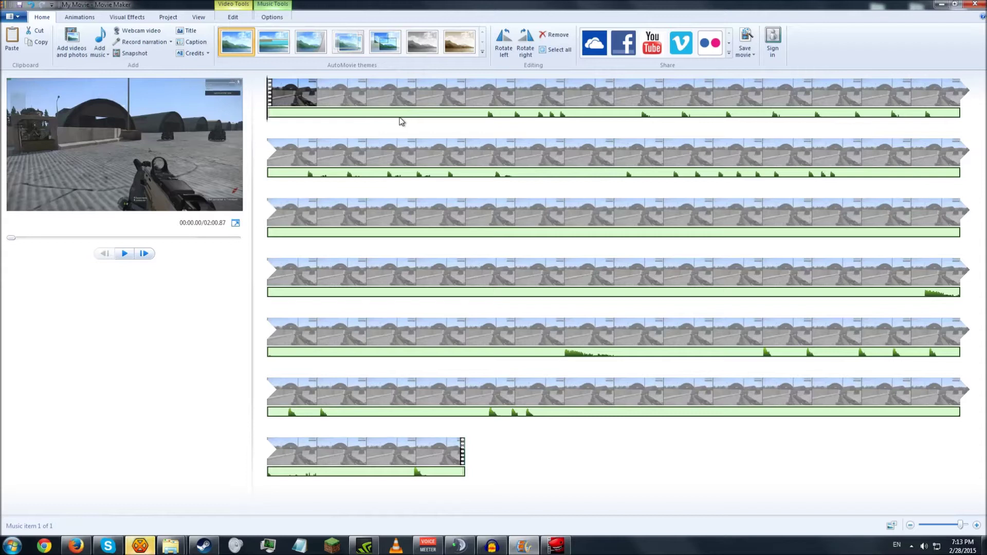
pyautogui.click(410, 124)
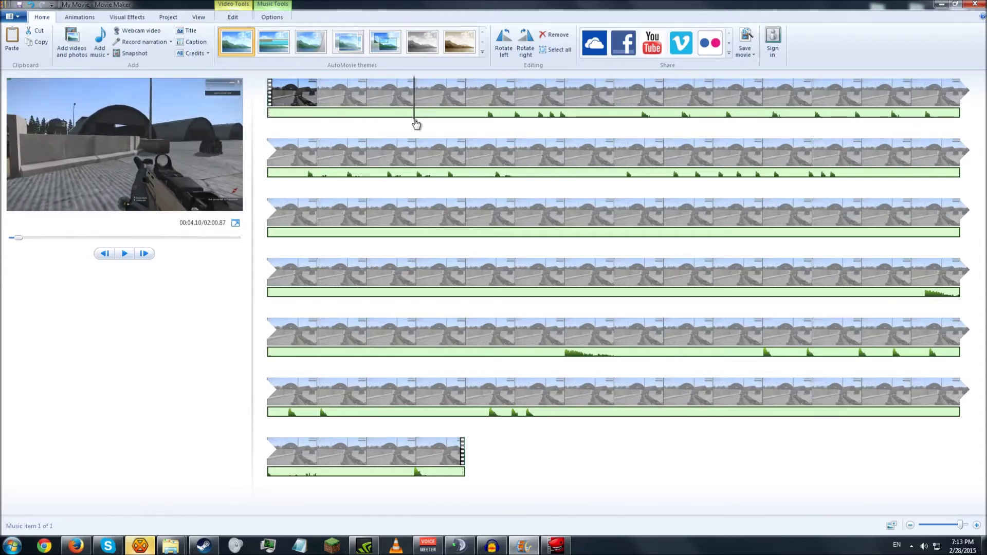
# Step: Trim the music to start at about 4.1 s and play the preview to check the sync
pyautogui.click(415, 124)
pyautogui.rightClick(416, 124)
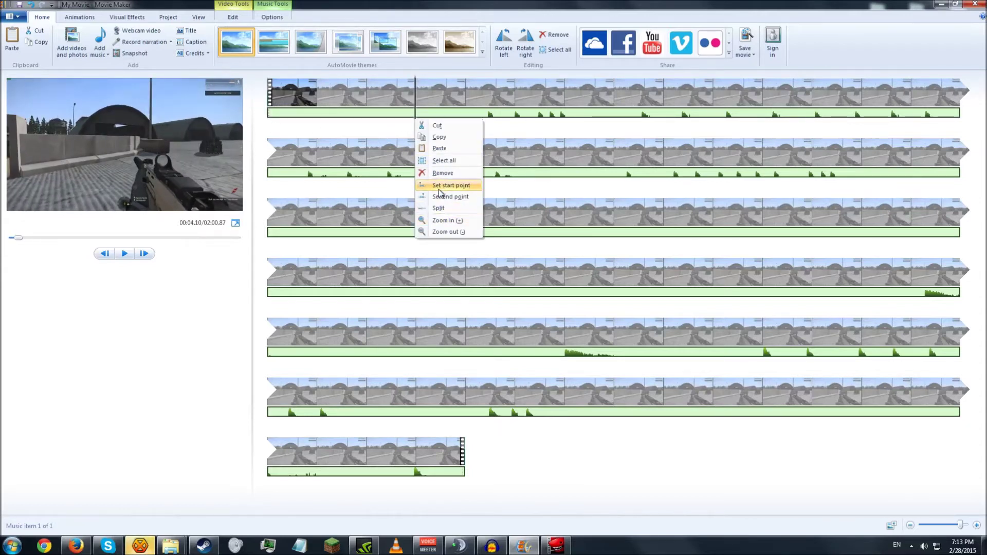
pyautogui.click(439, 186)
pyautogui.click(126, 254)
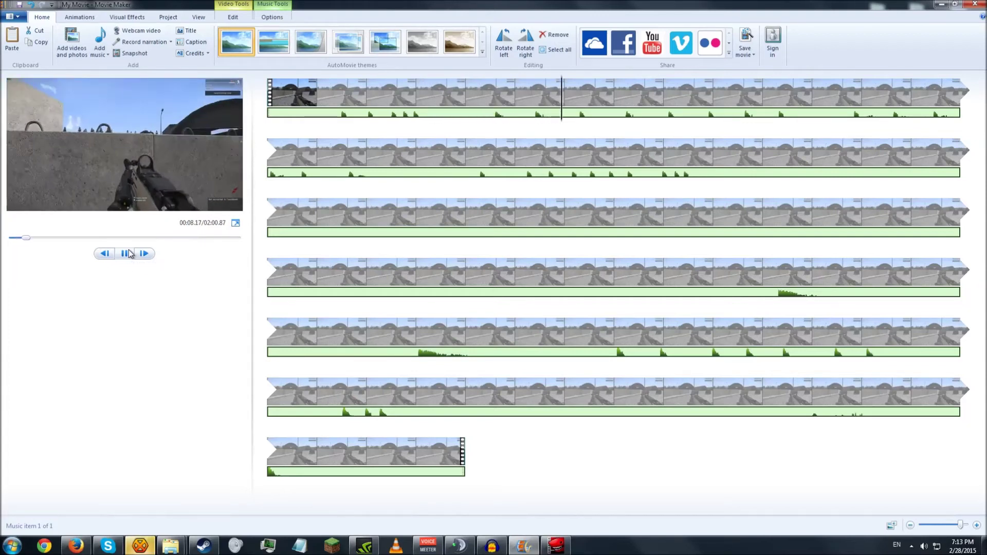
pyautogui.click(125, 254)
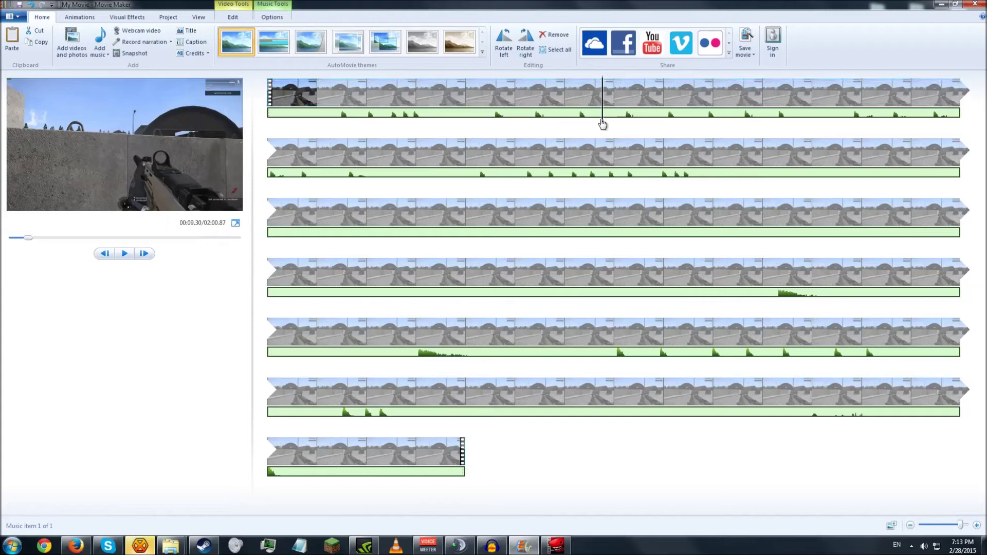
# Step: Pause, return the playhead to the movie start, and glance at the clip editing options
pyautogui.click(407, 103)
pyautogui.click(276, 132)
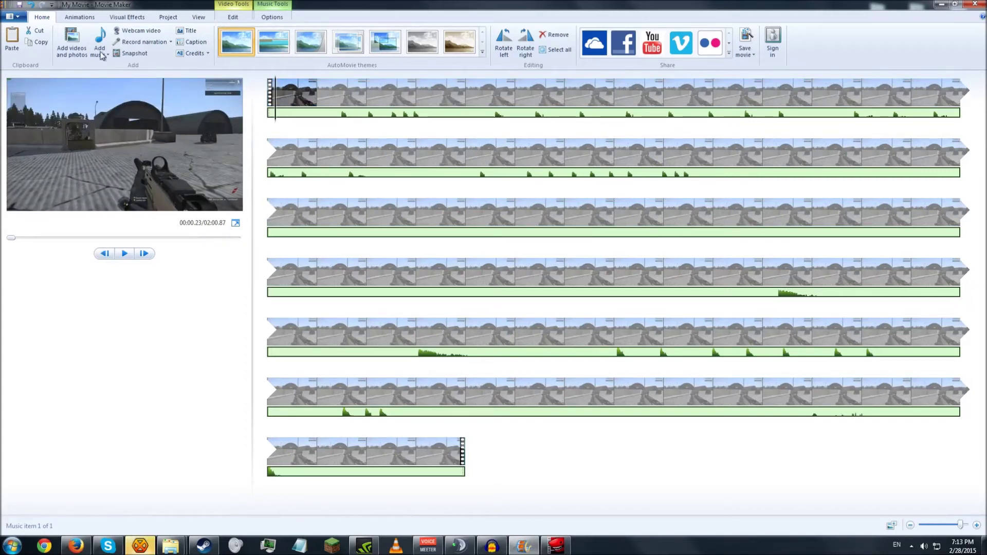
pyautogui.click(224, 20)
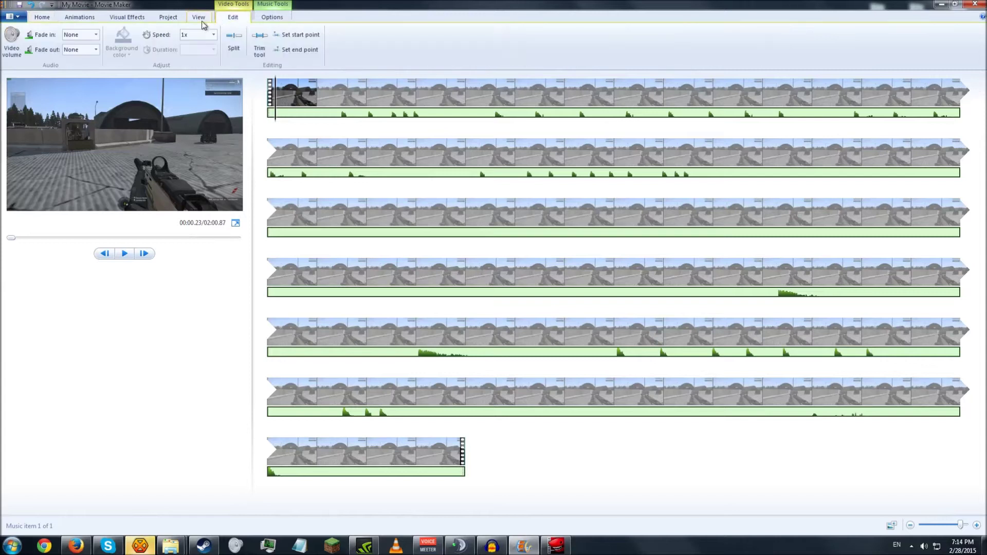
pyautogui.click(41, 18)
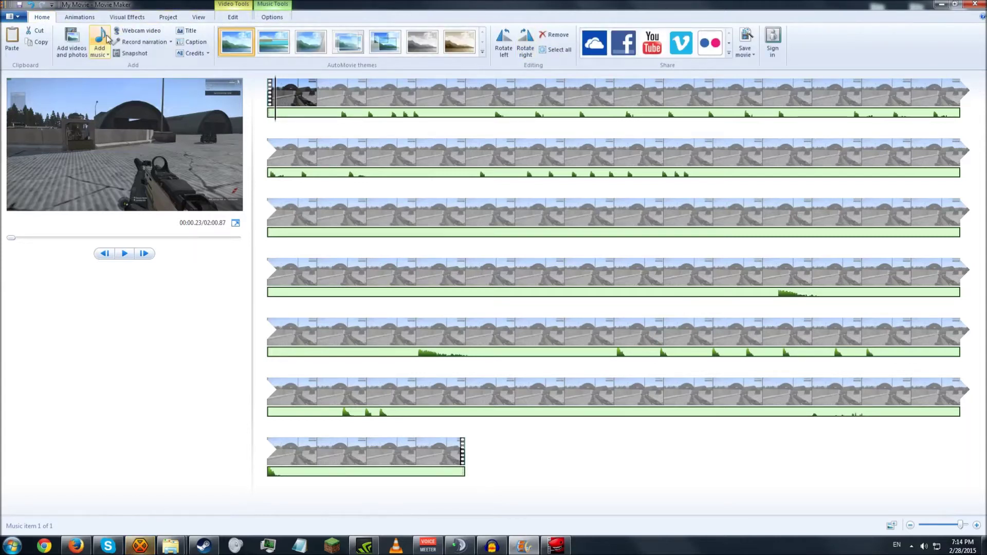
# Step: Replay the first five seconds to verify the gunshots, rewind to the start, and minimize Movie Maker
pyautogui.click(332, 125)
pyautogui.click(268, 125)
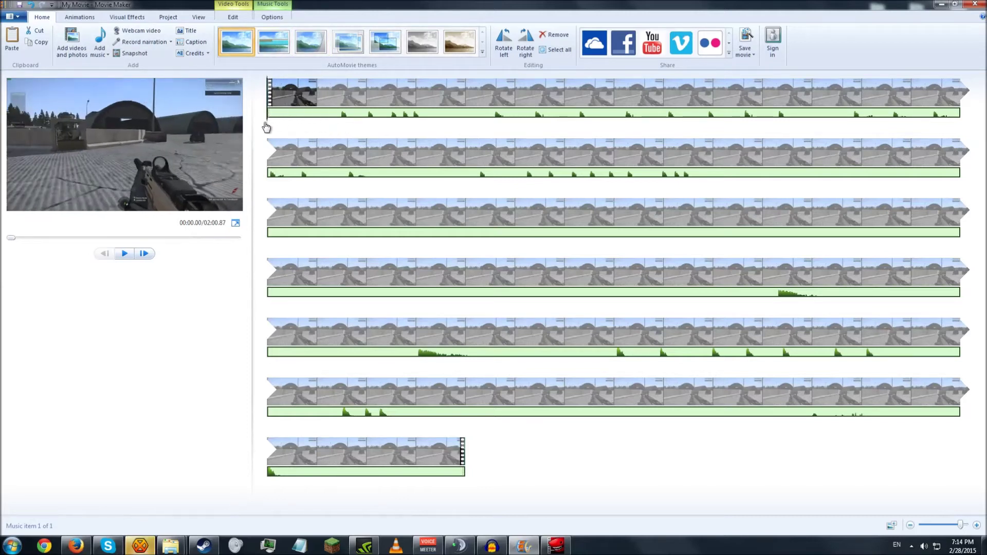
pyautogui.click(300, 128)
pyautogui.click(357, 129)
pyautogui.click(270, 128)
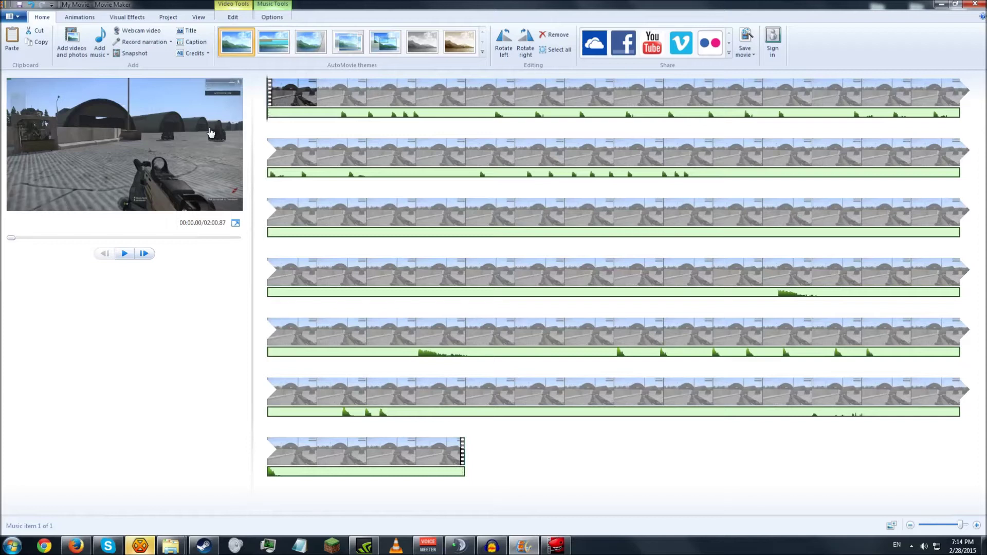
pyautogui.click(125, 253)
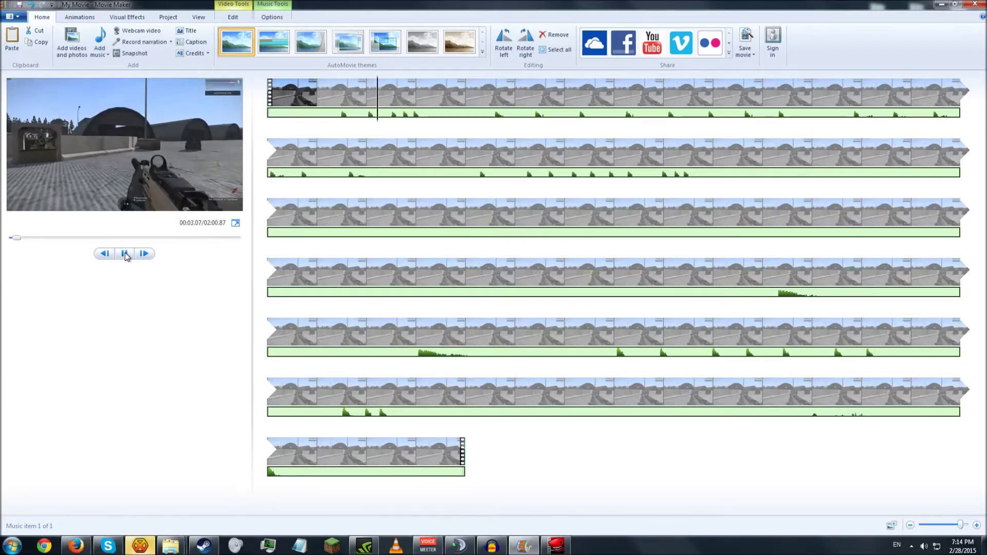
pyautogui.click(125, 253)
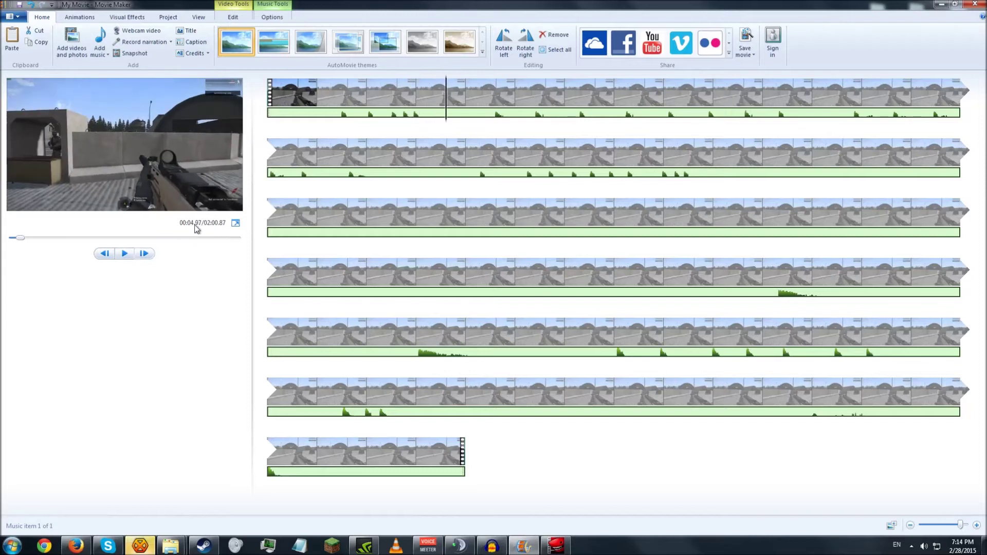
pyautogui.moveTo(450, 123); pyautogui.dragTo(267, 123)
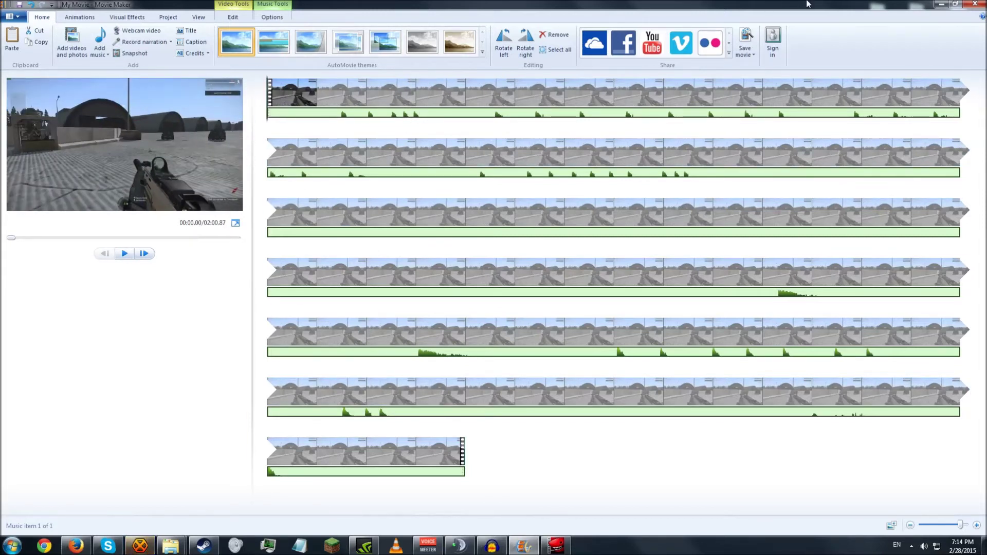
pyautogui.click(937, 4)
# Step: Bring the running Lightworks forward from the taskbar to show its Projects Browser
pyautogui.click(689, 124)
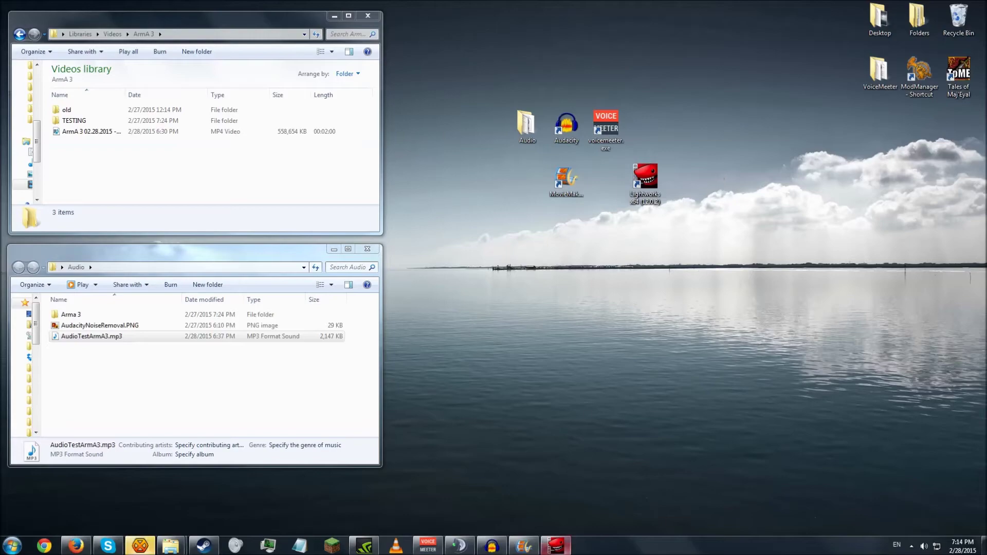
pyautogui.click(556, 545)
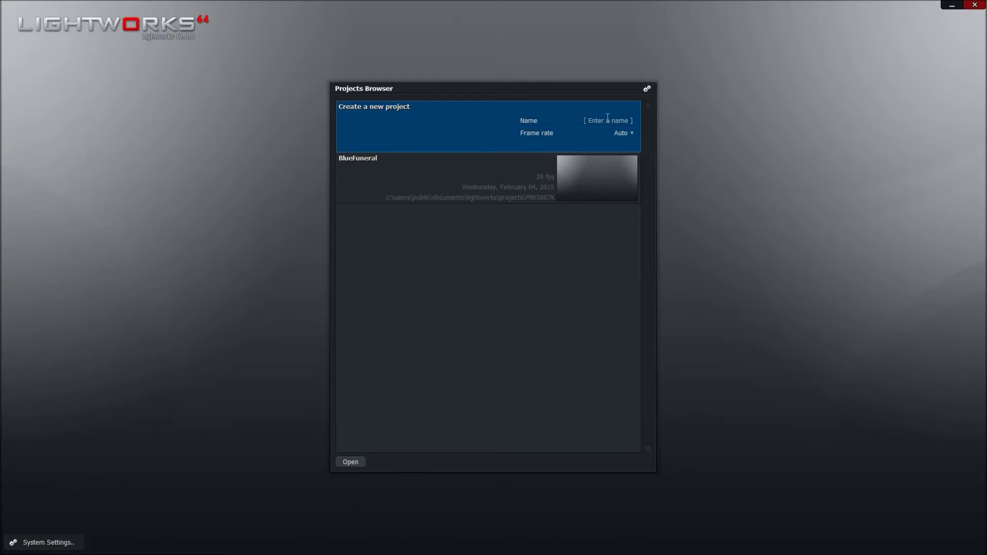
# Step: Create a new project named ArmA3SoundTest with the frame rate left on Auto
pyautogui.write('ArmA3SoundTest')
pyautogui.click(631, 140)
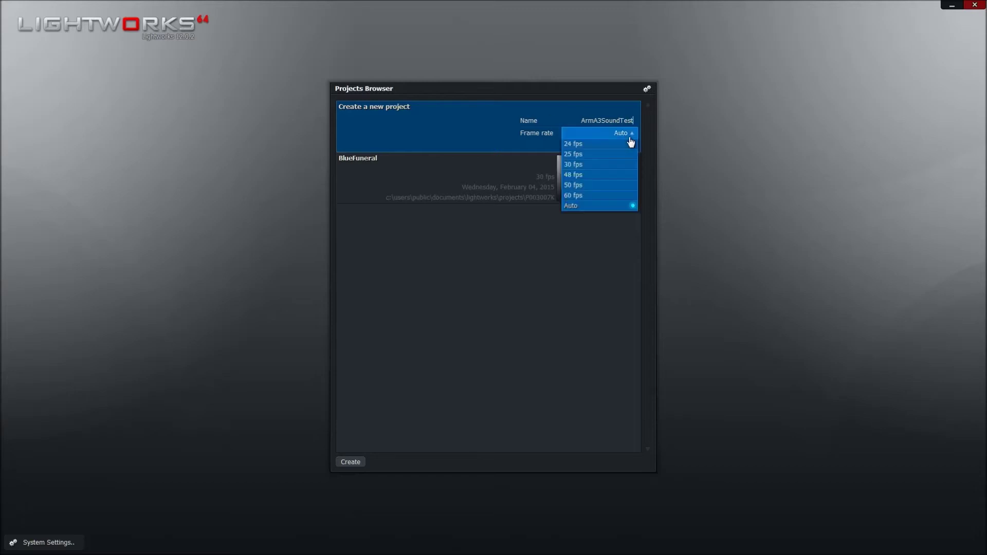
pyautogui.click(593, 208)
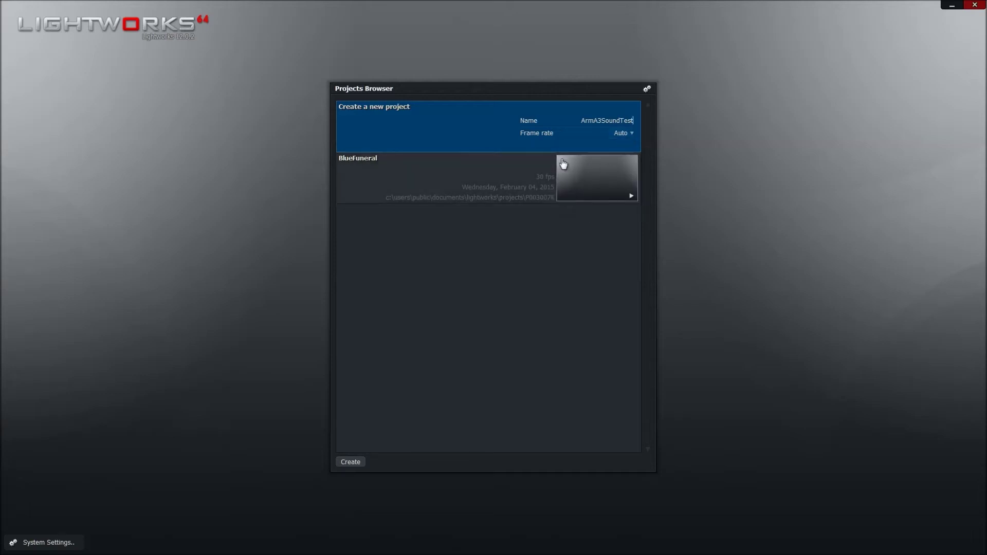
pyautogui.click(359, 469)
pyautogui.click(360, 467)
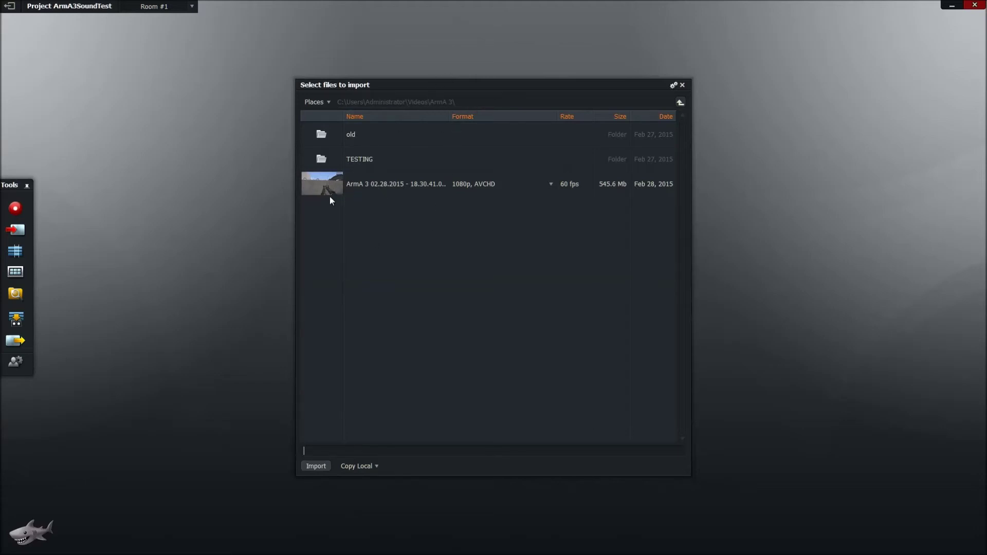
# Step: Select the ArmA 3 02.28.2015 - 18.30.41.04 gameplay video and import it
pyautogui.click(339, 186)
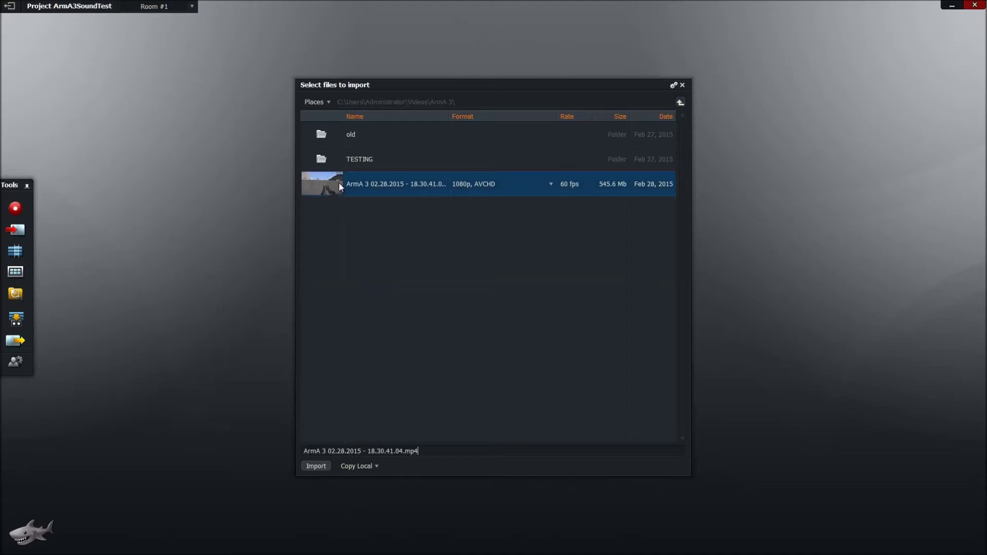
pyautogui.click(313, 466)
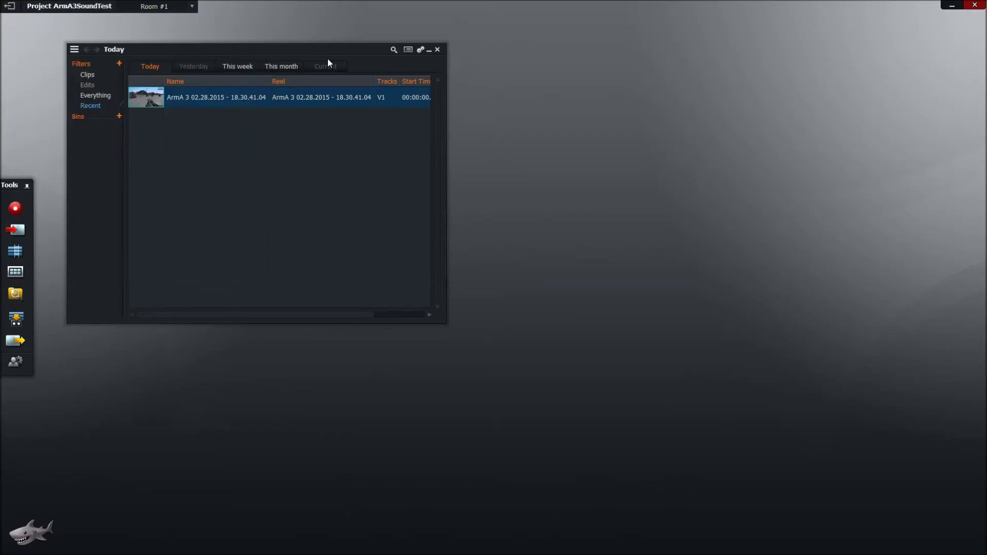
# Step: Switch the browser to Everything and drag AudioTestArmA3.mp3 from the Audio folder into the project
pyautogui.moveTo(379, 54); pyautogui.dragTo(401, 45)
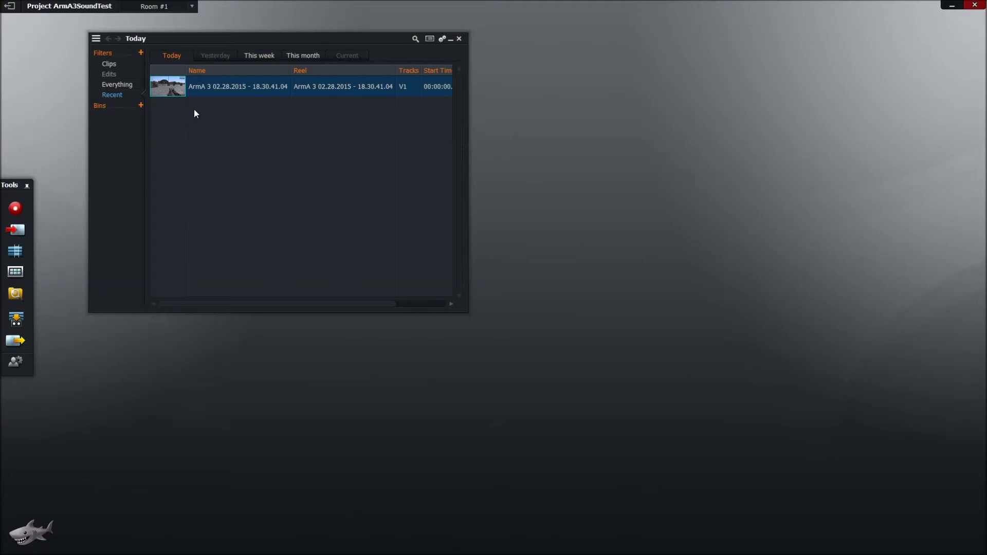
pyautogui.click(131, 86)
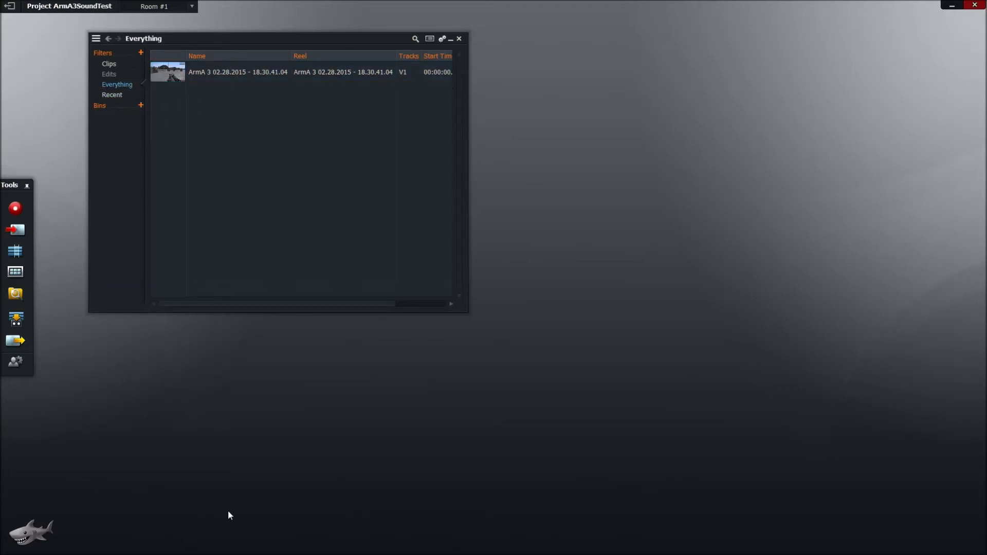
pyautogui.hotkey('alt', 'Tab')
pyautogui.click(354, 248)
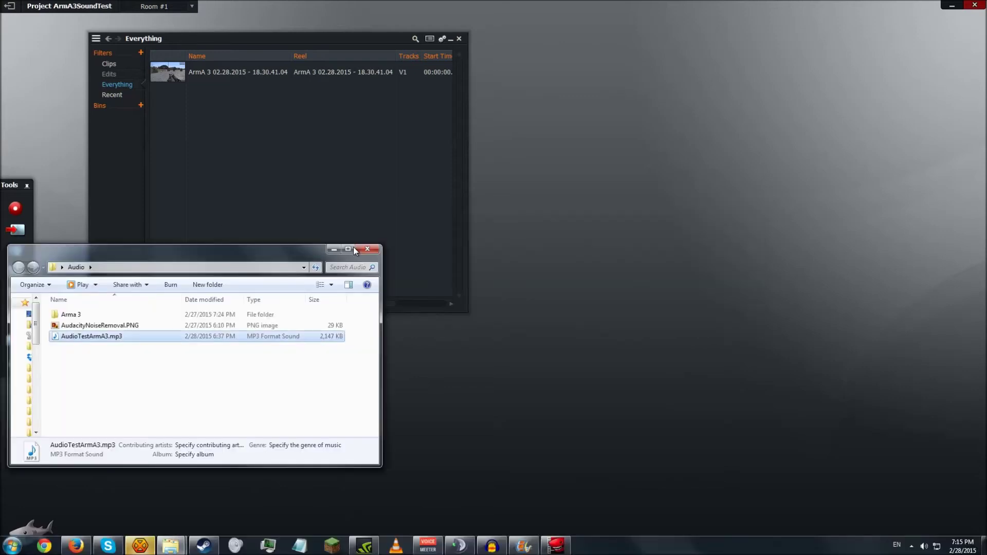
pyautogui.moveTo(100, 336); pyautogui.dragTo(186, 106)
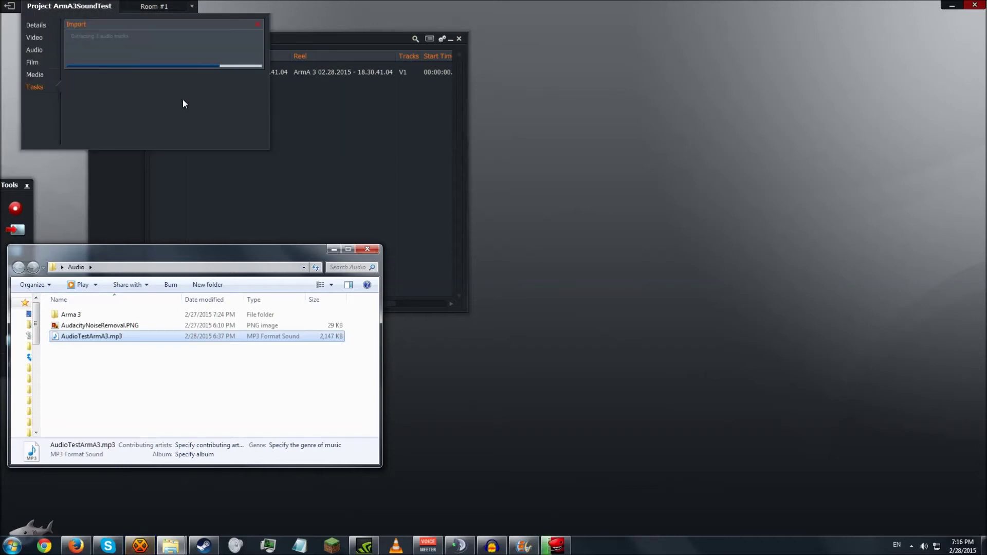
pyautogui.click(215, 113)
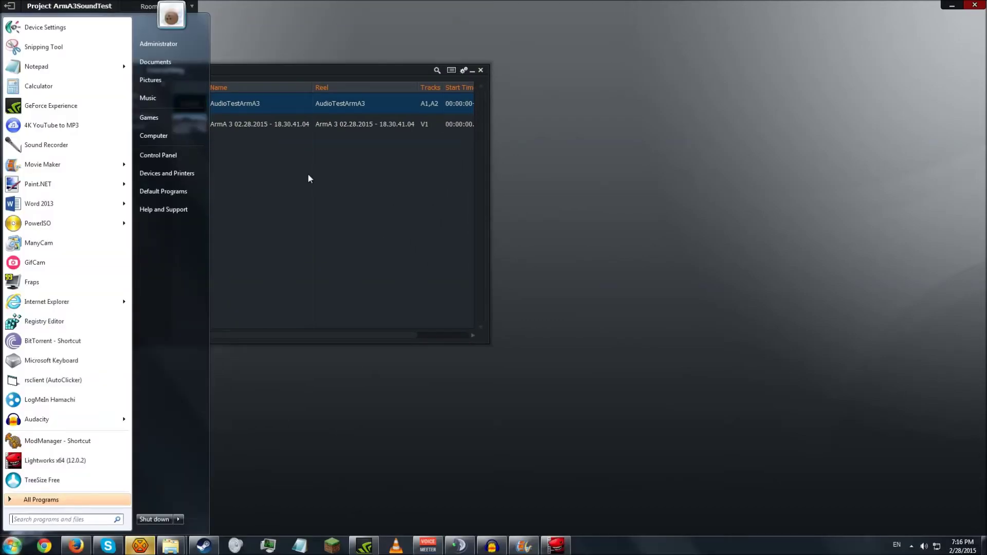
pyautogui.press('Escape')
# Step: Add a new bin, move both clips into Everything (copy), and confirm its name
pyautogui.click(200, 127)
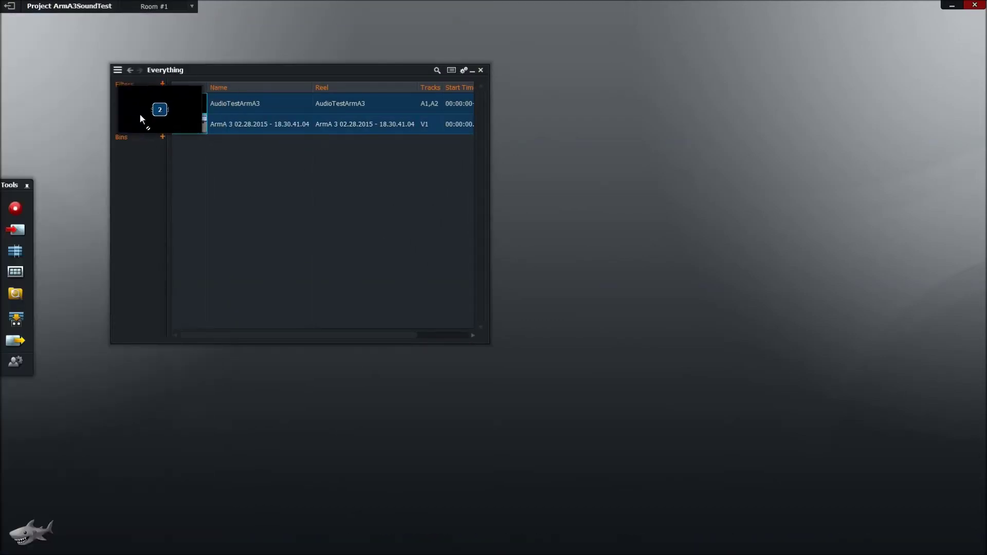
pyautogui.moveTo(140, 116); pyautogui.dragTo(216, 139)
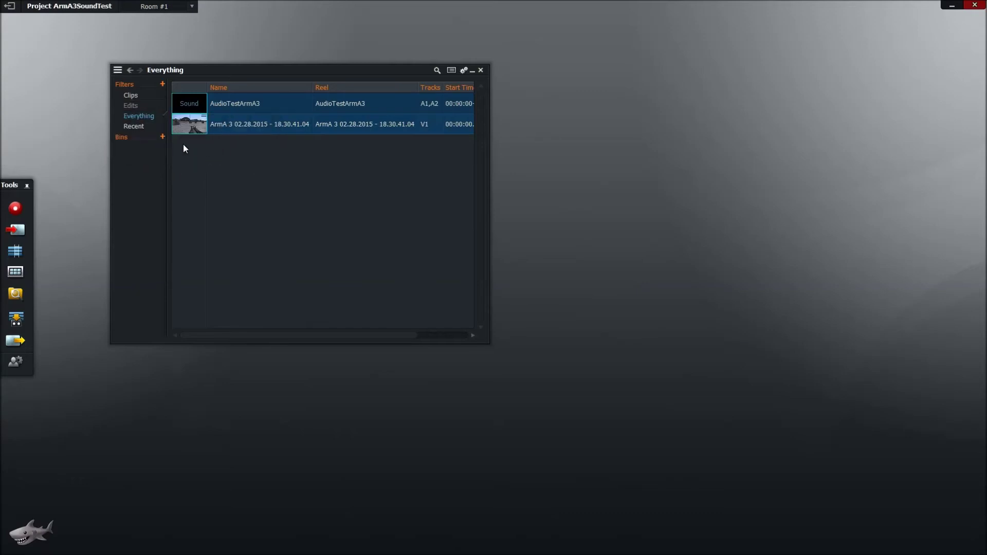
pyautogui.click(163, 137)
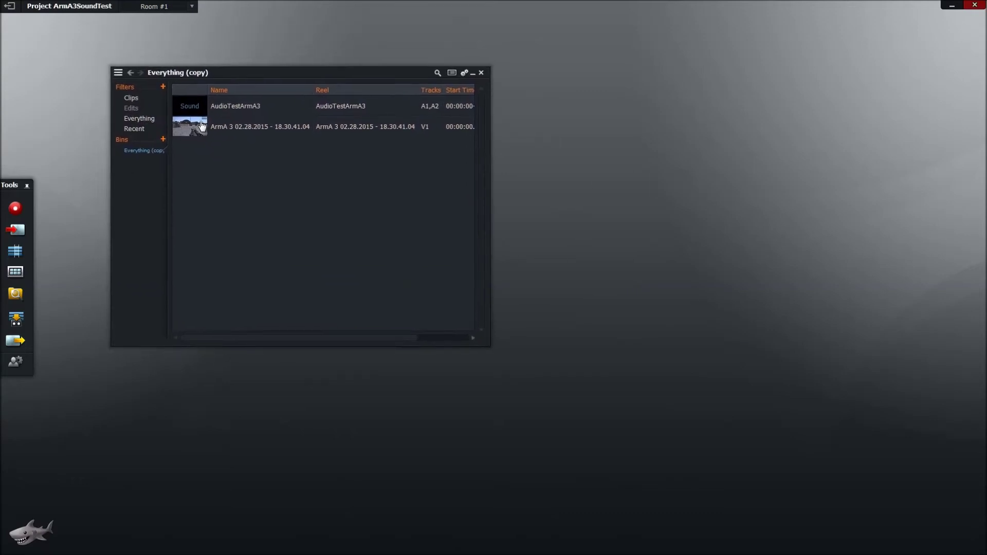
pyautogui.hotkey('ctrl', 'a')
pyautogui.moveTo(202, 126); pyautogui.dragTo(141, 150)
pyautogui.click(141, 150)
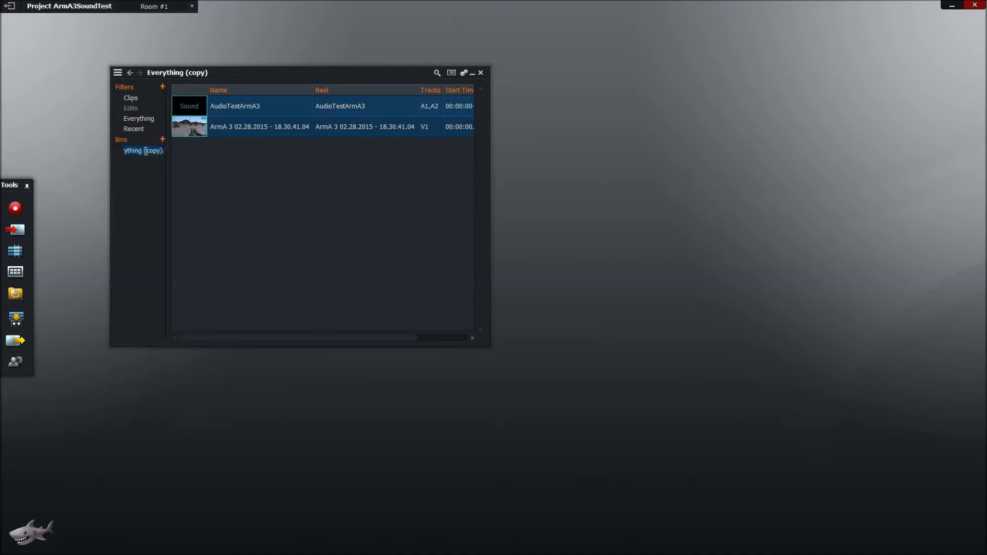
pyautogui.press('Return')
# Step: Switch between the Recent, Everything (copy) and Everything views to check the clips
pyautogui.click(140, 129)
pyautogui.click(143, 150)
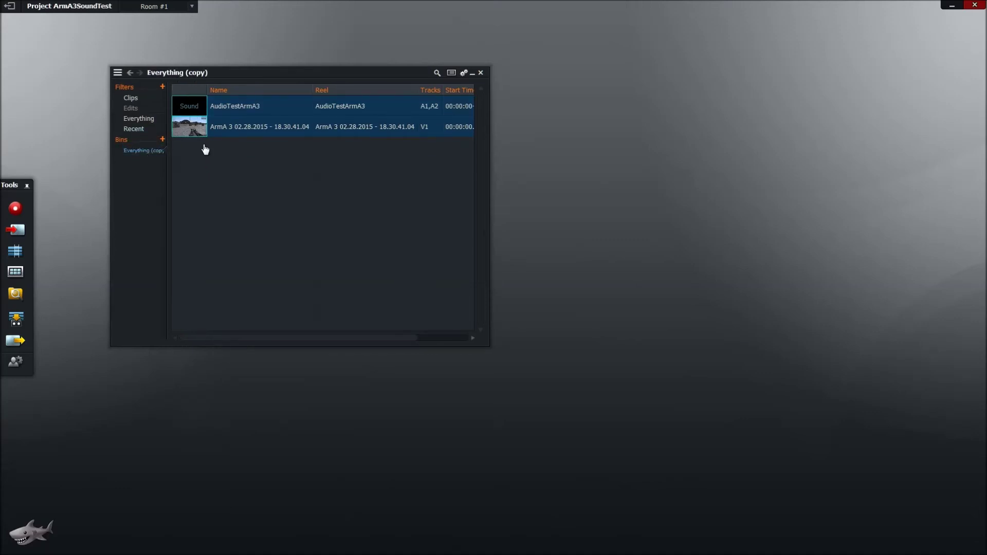
pyautogui.moveTo(236, 75); pyautogui.dragTo(223, 71)
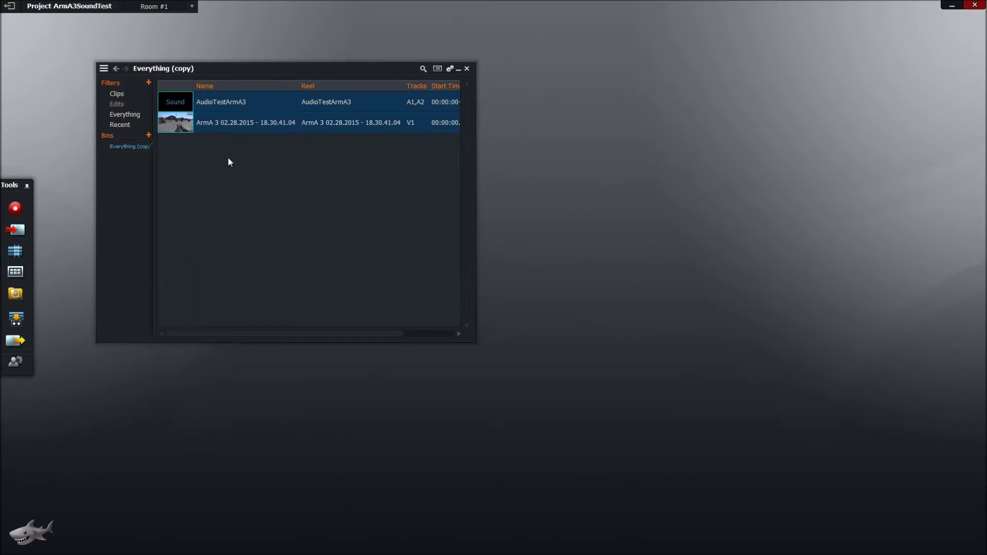
pyautogui.click(142, 115)
pyautogui.click(136, 147)
pyautogui.click(135, 118)
# Step: Delete the duplicate Everything (copy) bin, removing just the bin
pyautogui.click(149, 136)
pyautogui.click(148, 136)
pyautogui.click(137, 157)
pyautogui.rightClick(137, 160)
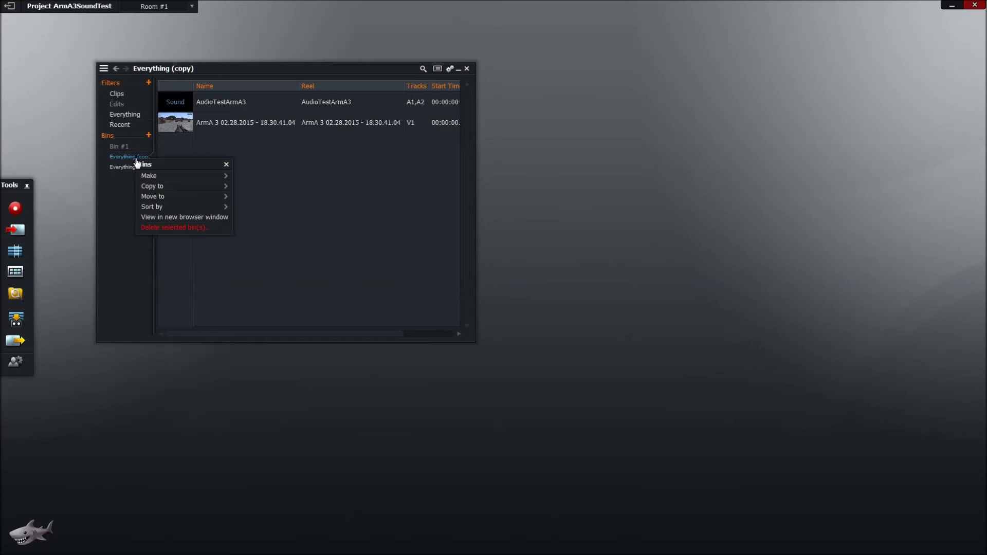
pyautogui.click(122, 167)
pyautogui.rightClick(129, 165)
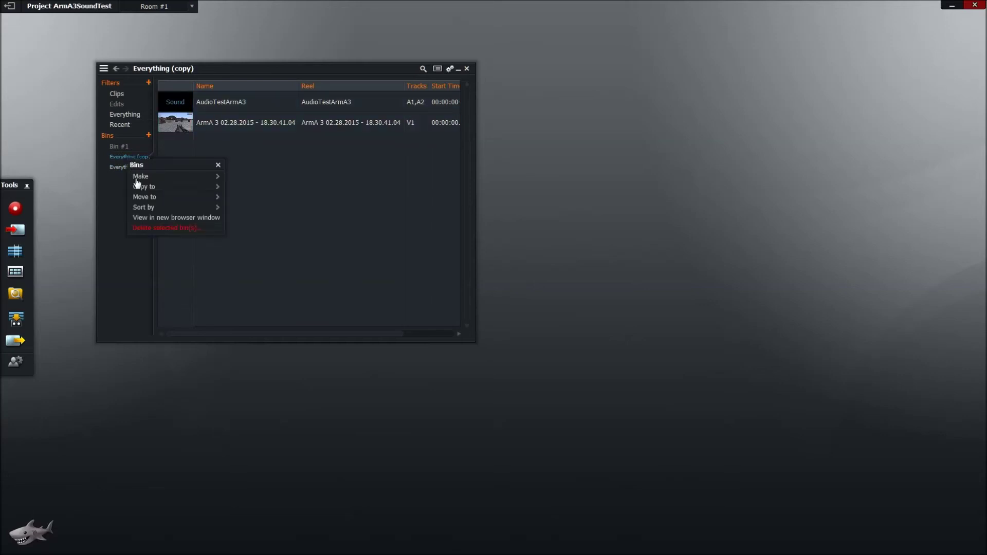
pyautogui.click(150, 228)
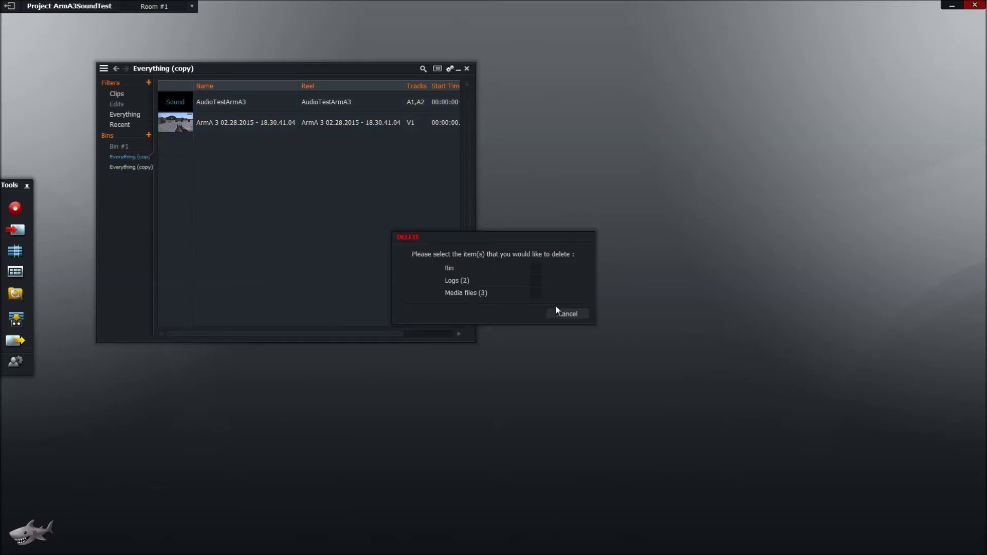
pyautogui.click(536, 268)
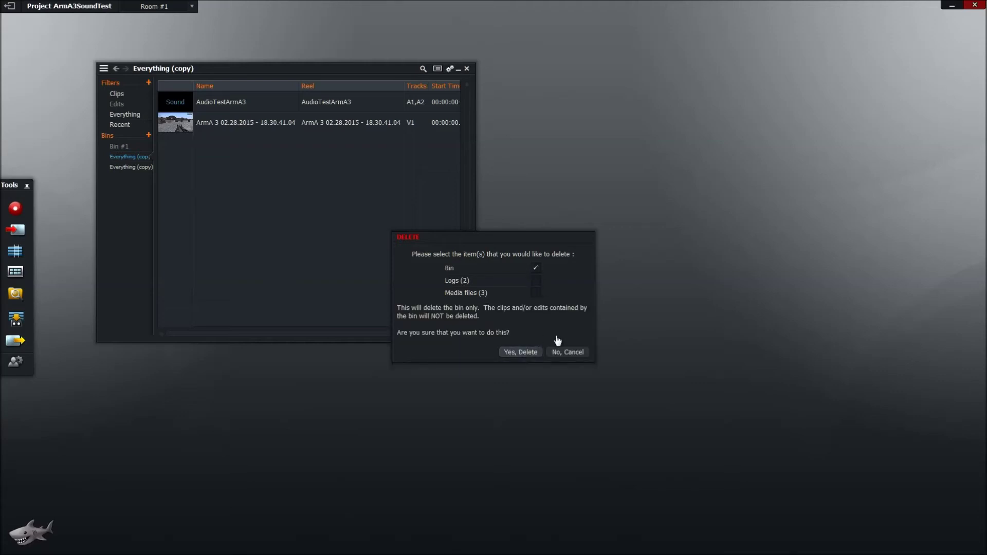
pyautogui.click(528, 353)
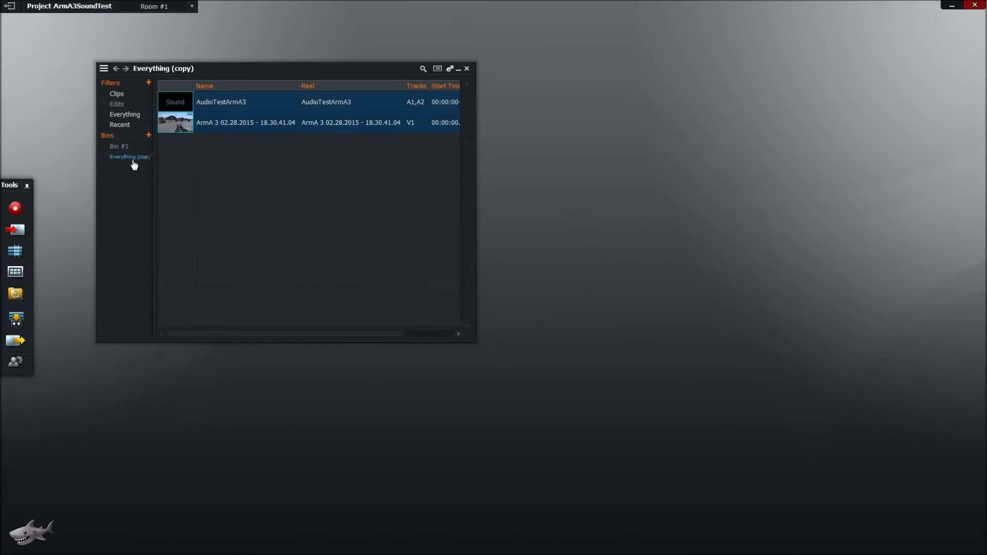
# Step: Delete the empty Bin #1, removing just the bin
pyautogui.rightClick(121, 147)
pyautogui.click(149, 215)
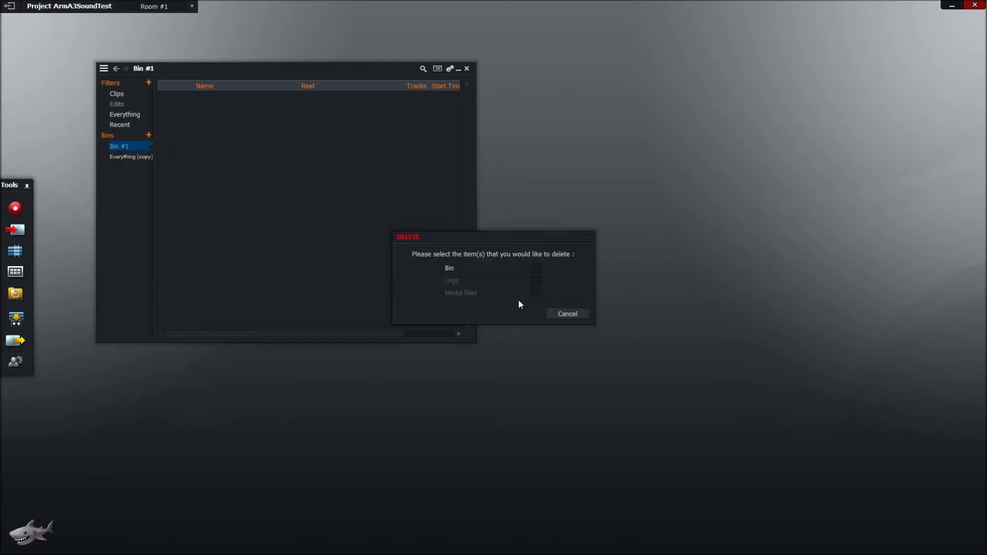
pyautogui.click(535, 268)
pyautogui.click(528, 353)
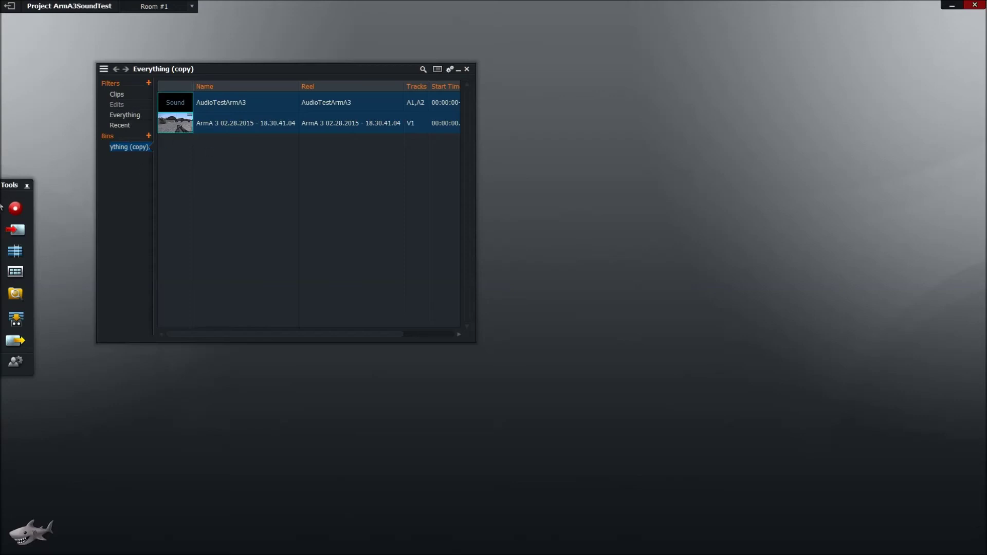
# Step: Create a new empty edit, Edit #1, and arrange its bin, viewer and timeline windows
pyautogui.click(15, 253)
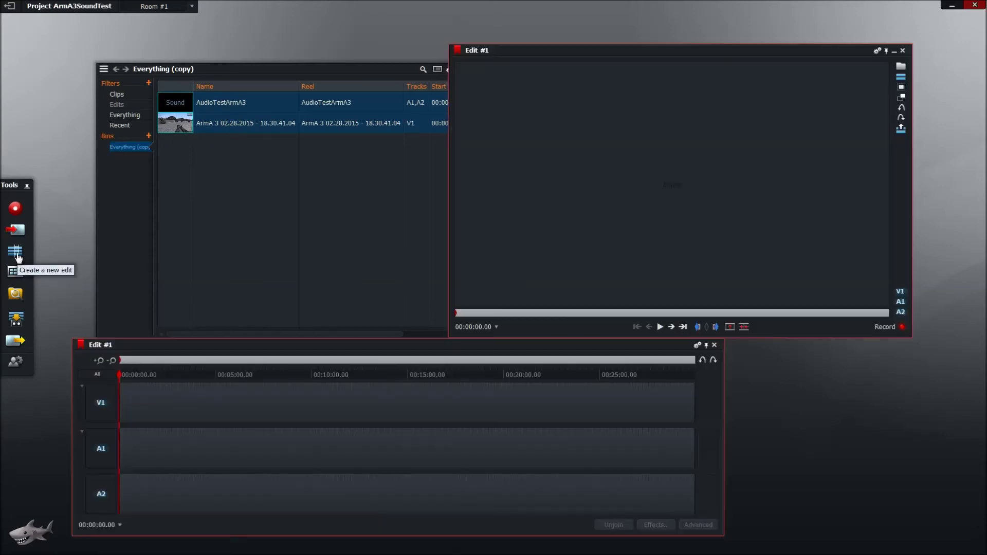
pyautogui.moveTo(372, 67); pyautogui.dragTo(335, 48)
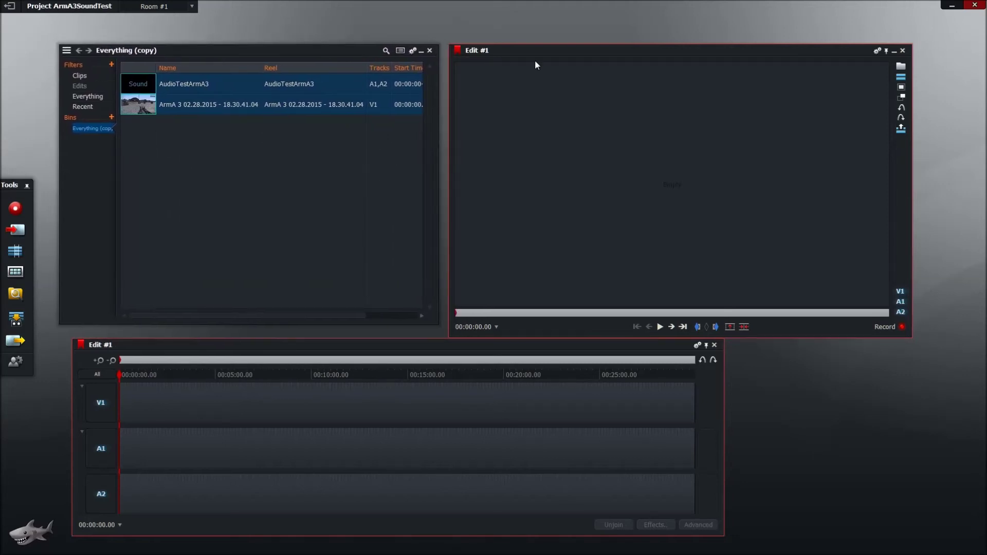
pyautogui.click(484, 48)
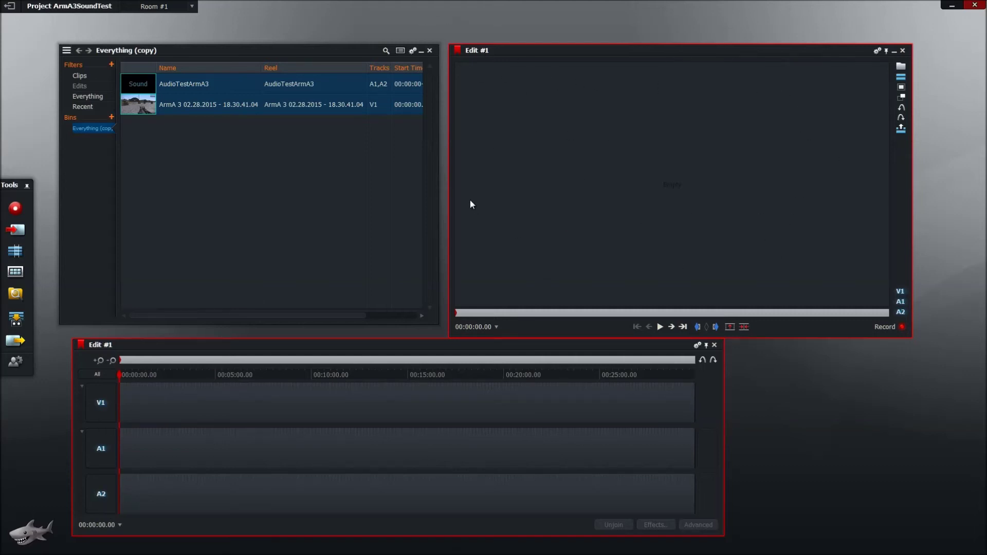
pyautogui.click(154, 119)
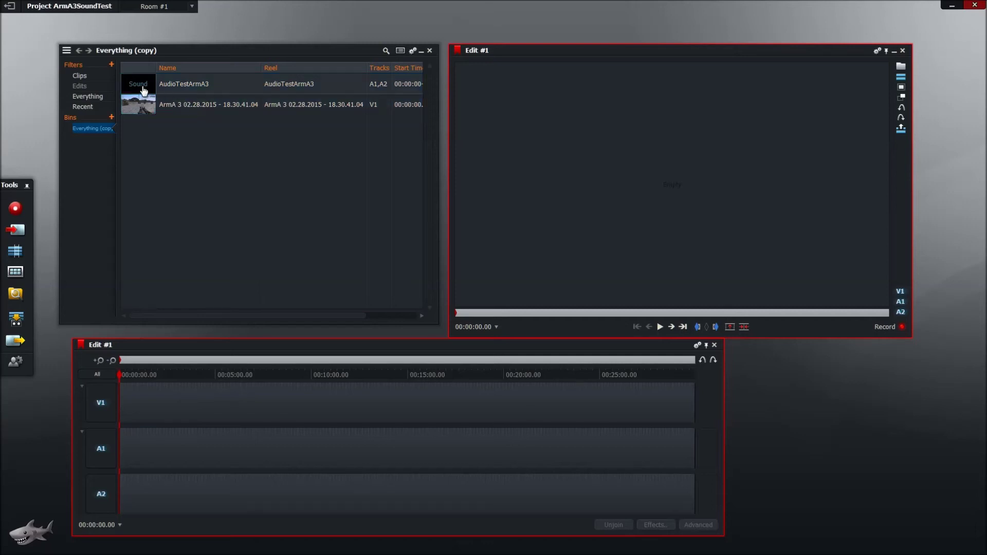
# Step: Drag the ArmA 3 gameplay clip onto the V1 track and return the viewer to its start
pyautogui.moveTo(146, 90)
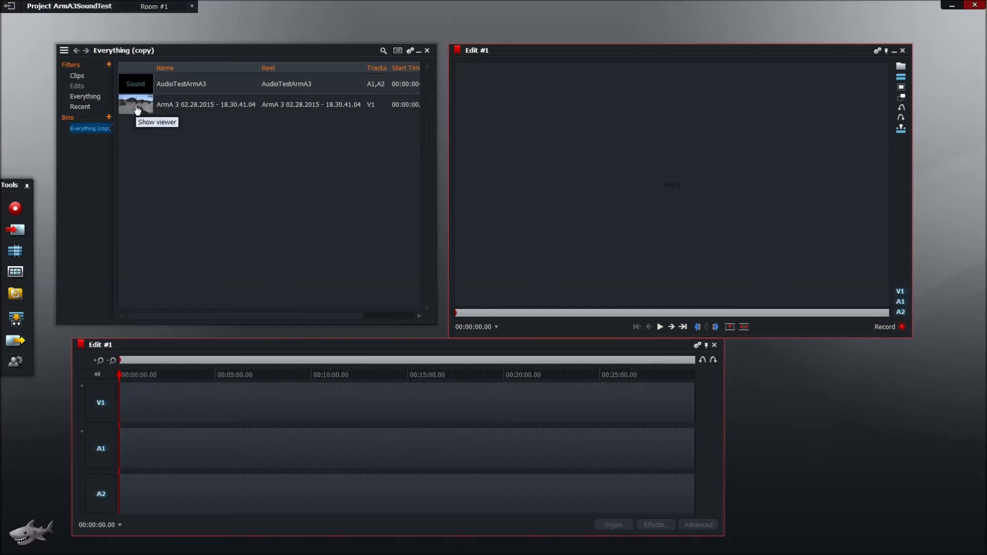
pyautogui.moveTo(146, 108); pyautogui.dragTo(737, 184)
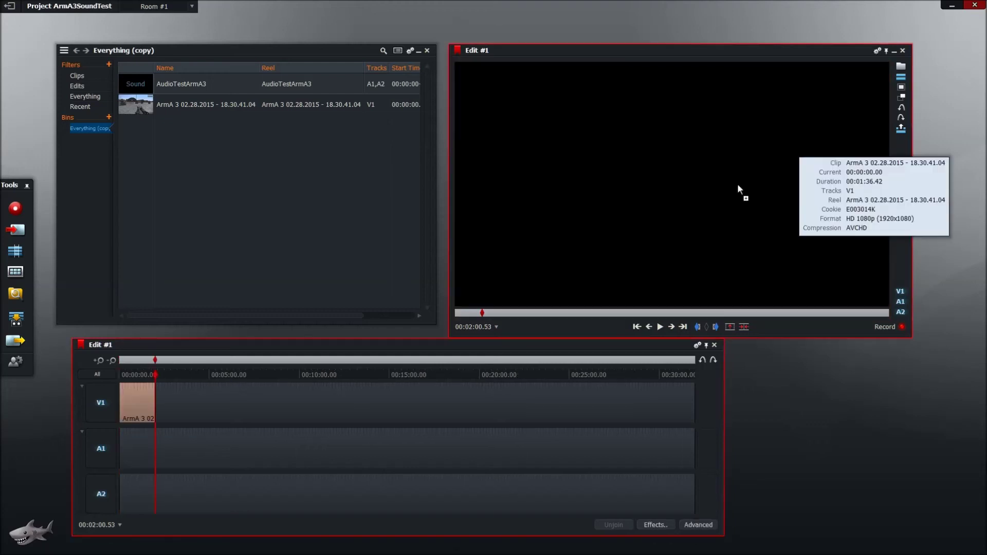
pyautogui.moveTo(482, 314); pyautogui.dragTo(327, 325)
# Step: Zoom the timeline to fit the clip, then play and skim through the edit from the start
pyautogui.click(99, 360)
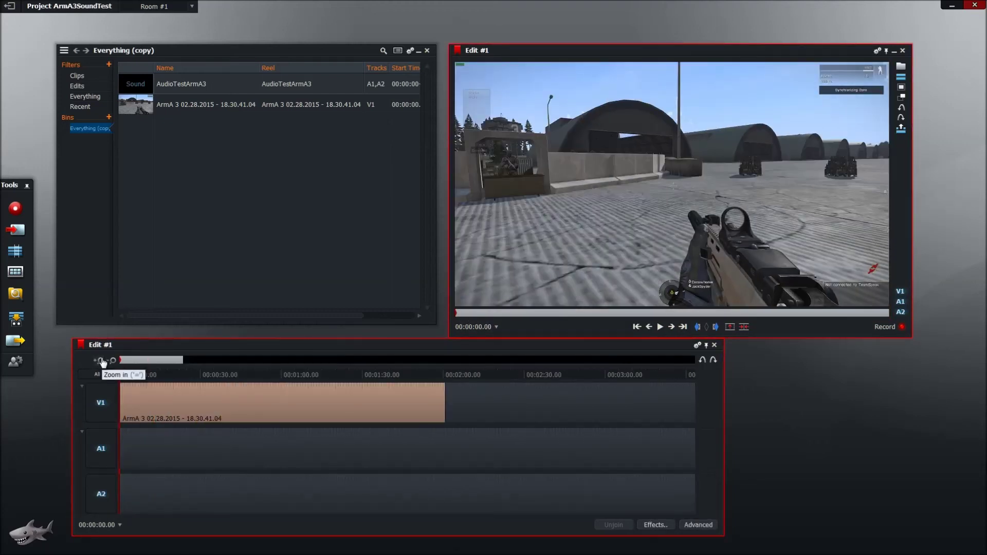
pyautogui.click(100, 360)
pyautogui.click(112, 361)
pyautogui.click(660, 327)
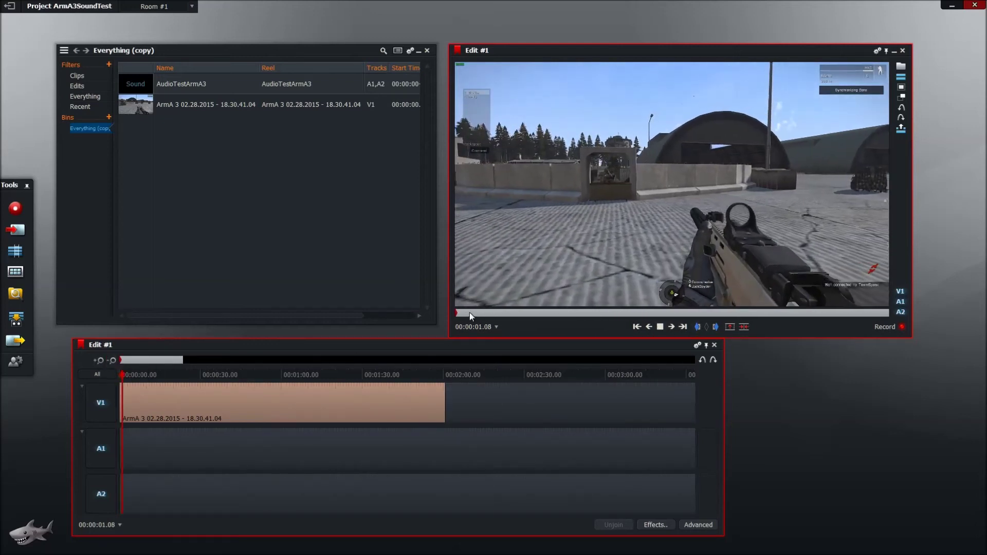
pyautogui.moveTo(470, 313); pyautogui.dragTo(524, 312)
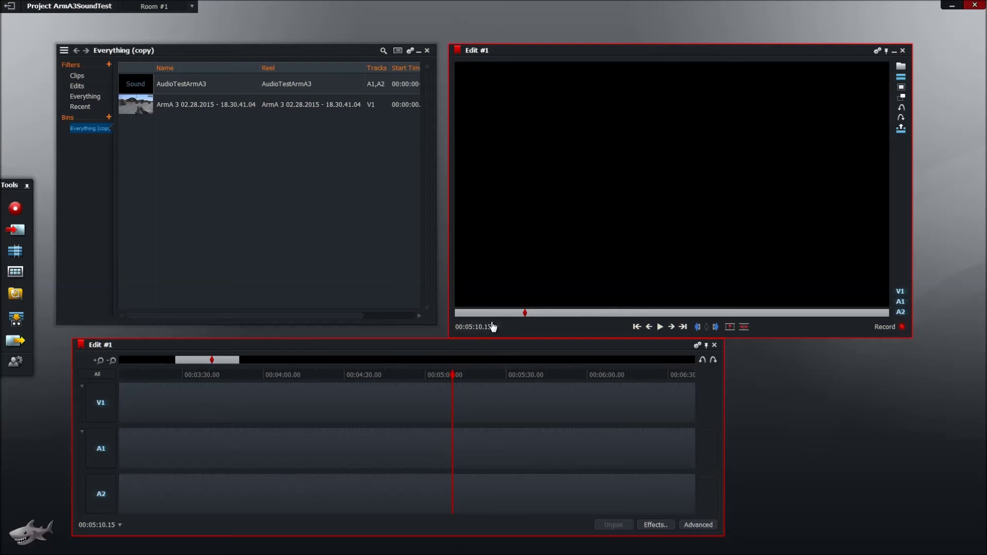
pyautogui.press('Home')
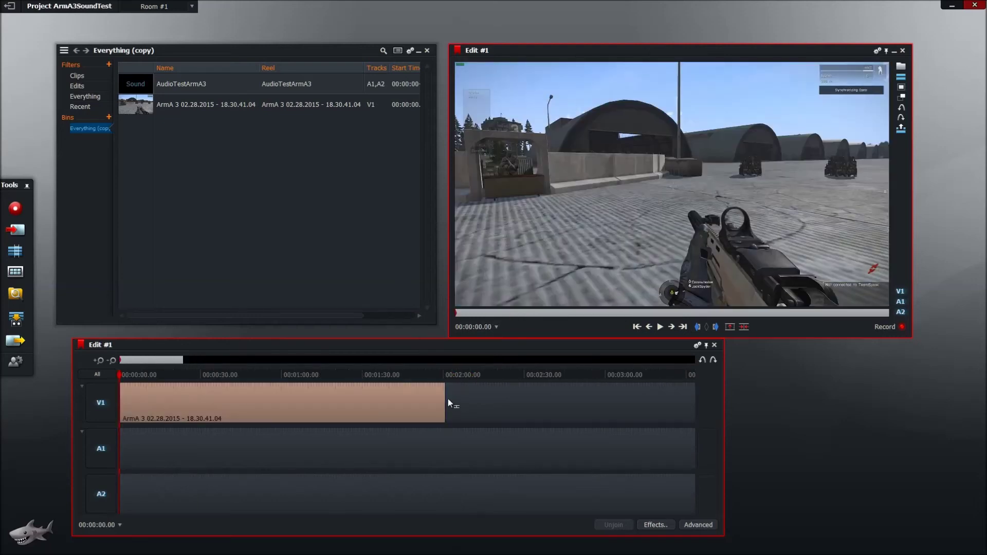
pyautogui.moveTo(464, 312)
pyautogui.mouseDown()
pyautogui.moveTo(511, 313)
pyautogui.moveTo(481, 312)
pyautogui.mouseUp()
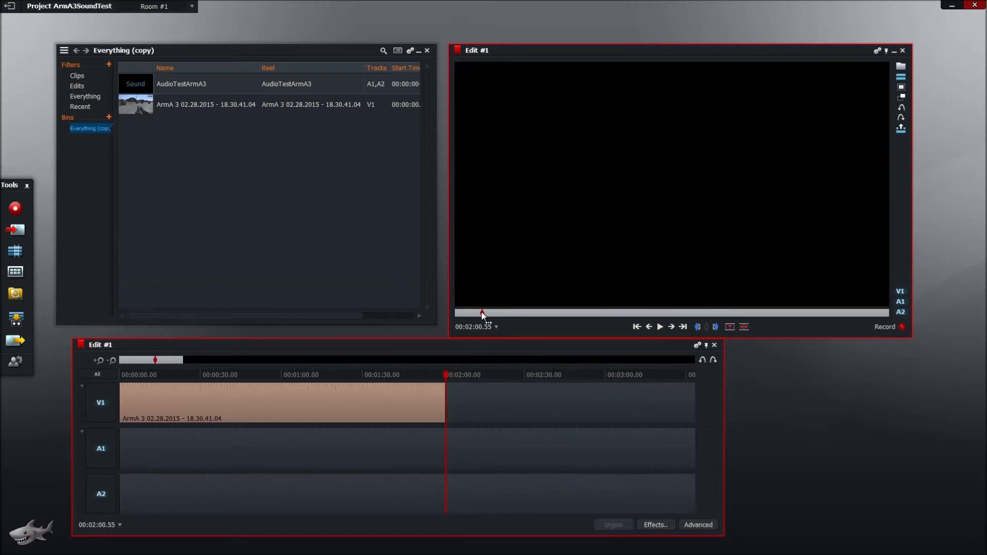
pyautogui.click(445, 374)
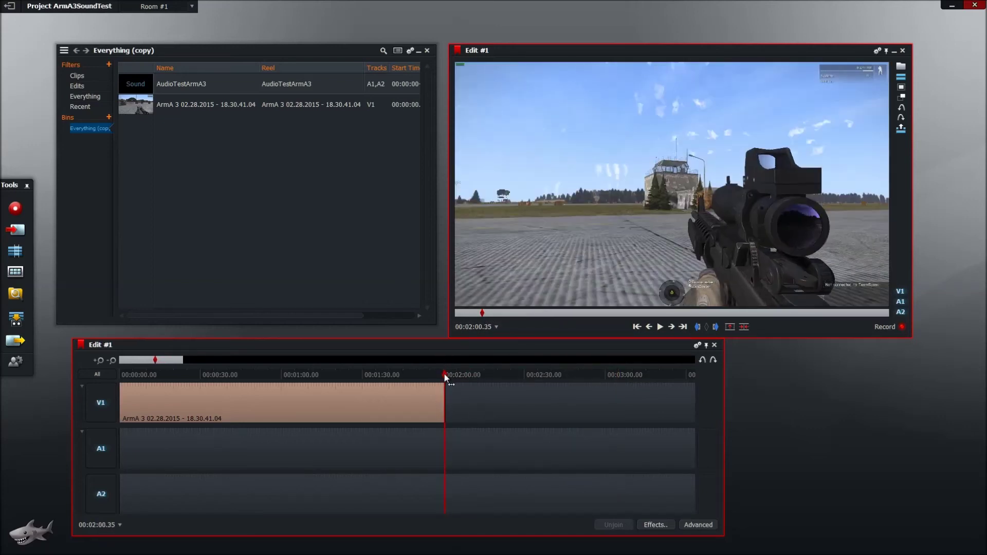
pyautogui.click(445, 374)
pyautogui.moveTo(446, 374)
pyautogui.mouseDown()
pyautogui.moveTo(585, 374)
pyautogui.moveTo(226, 377)
pyautogui.moveTo(590, 374)
pyautogui.moveTo(425, 374)
pyautogui.moveTo(444, 376)
pyautogui.mouseUp()
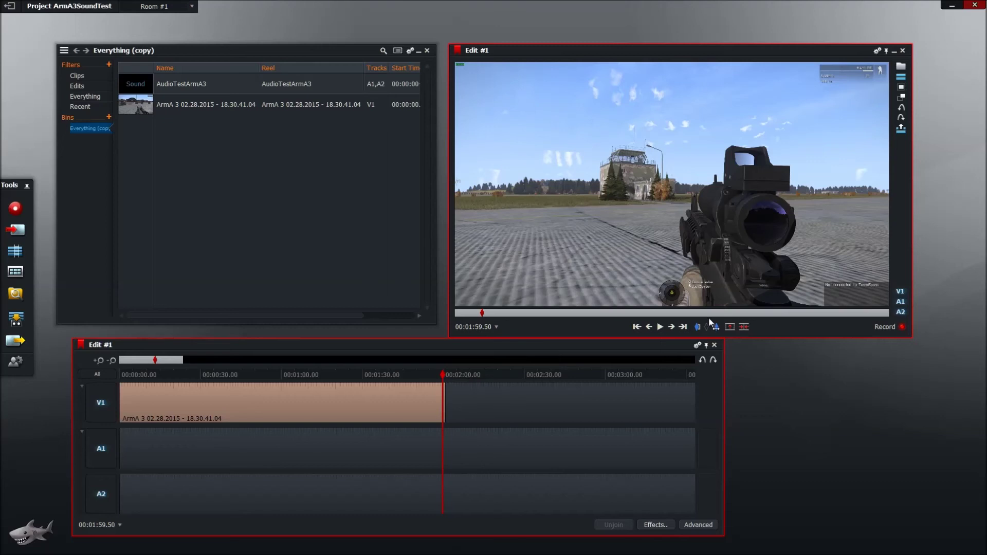
pyautogui.click(660, 327)
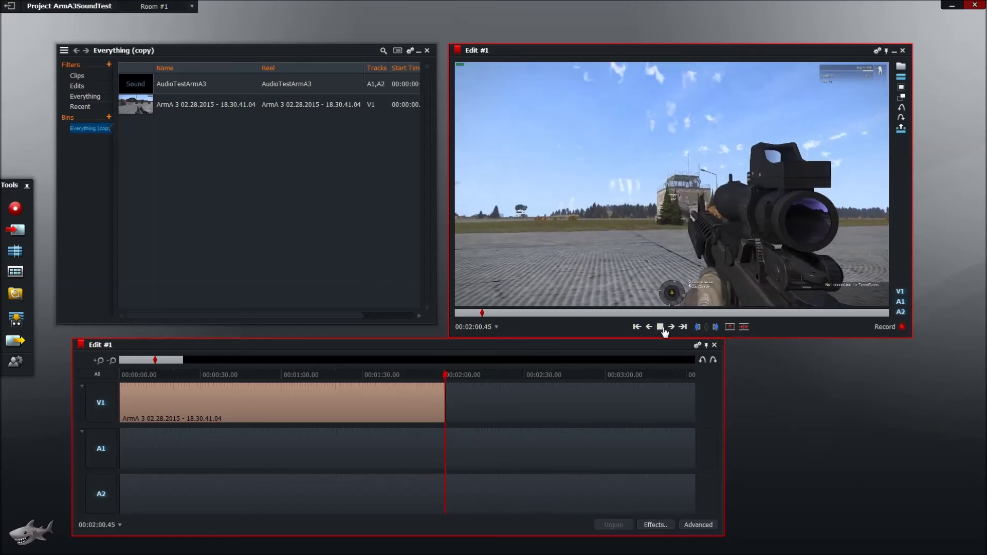
pyautogui.click(661, 328)
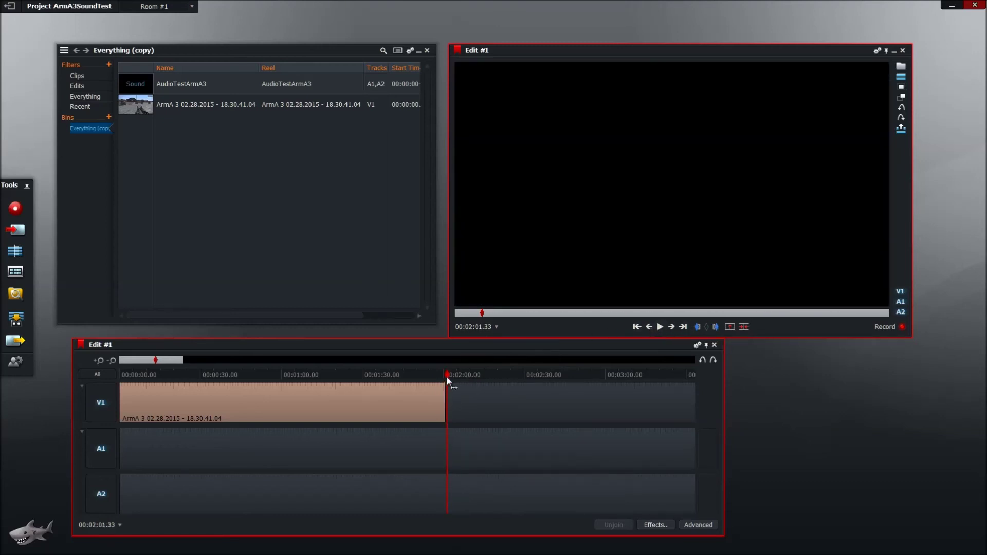
pyautogui.moveTo(393, 375); pyautogui.dragTo(769, 366)
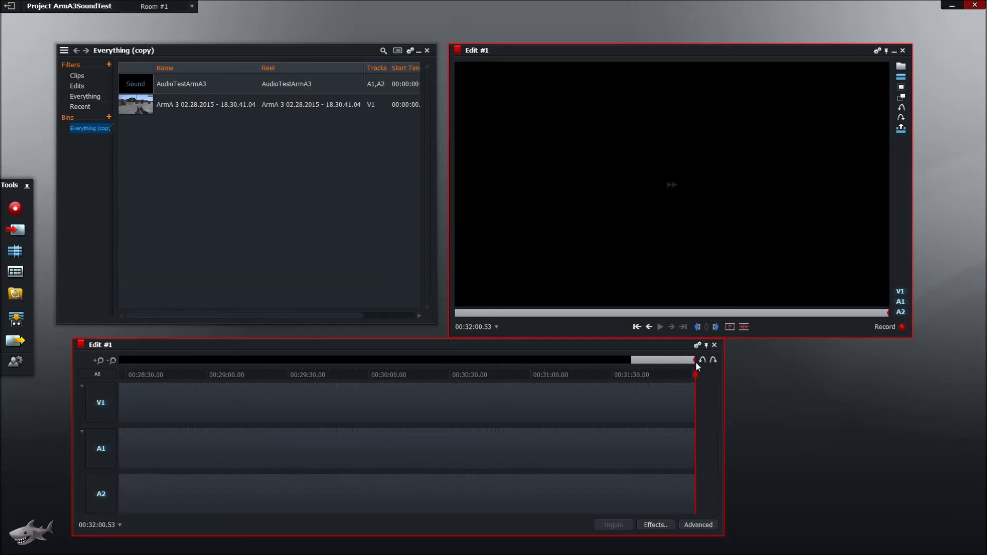
pyautogui.press('Home')
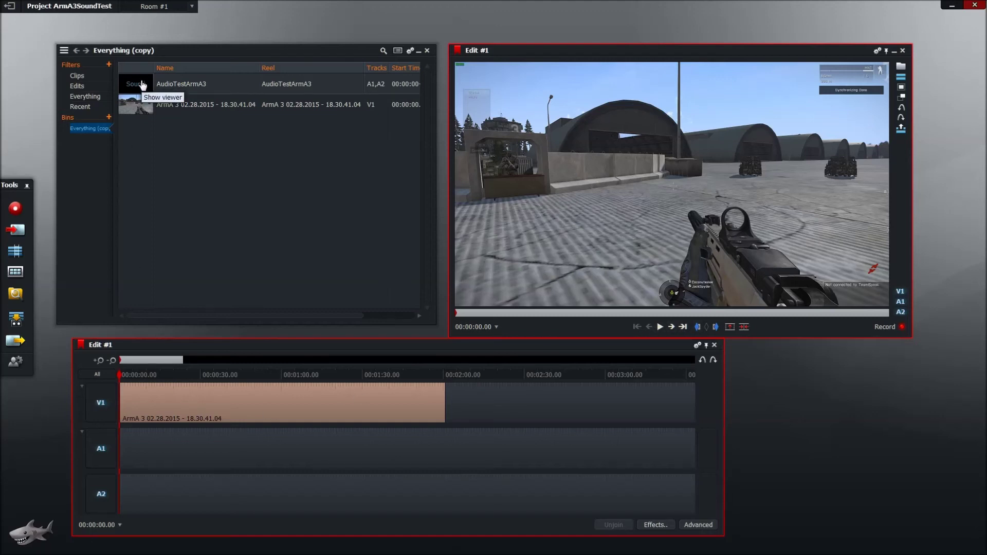
# Step: Place AudioTestArmA3 on A1 and A2, zoom to 5-second steps, and park the playhead near 6 seconds
pyautogui.moveTo(154, 92); pyautogui.dragTo(125, 439)
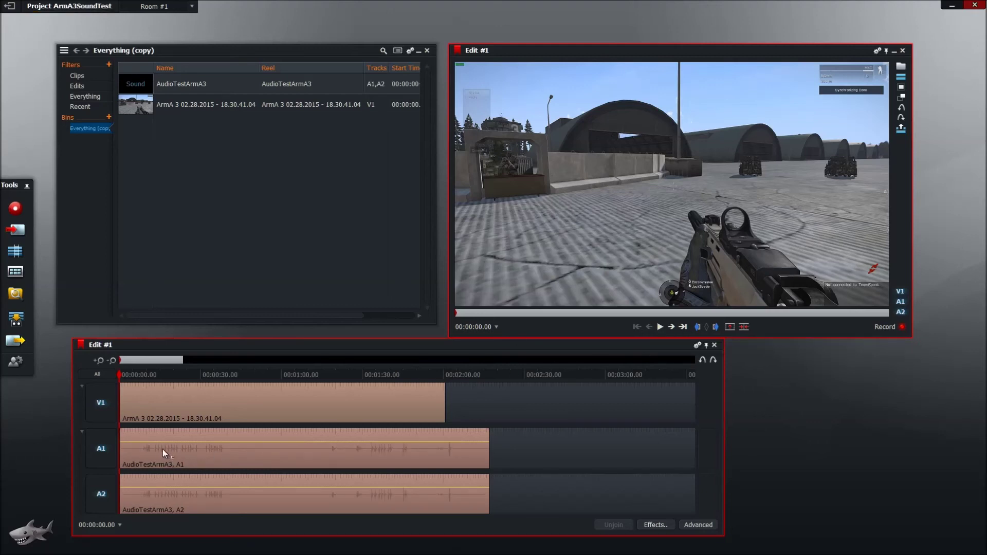
pyautogui.click(100, 360)
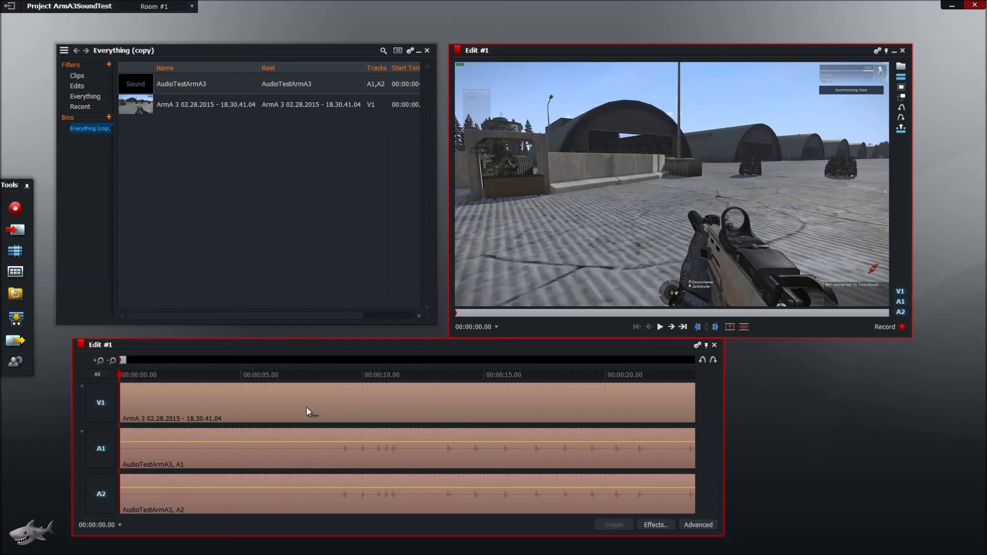
pyautogui.moveTo(124, 376); pyautogui.dragTo(184, 375)
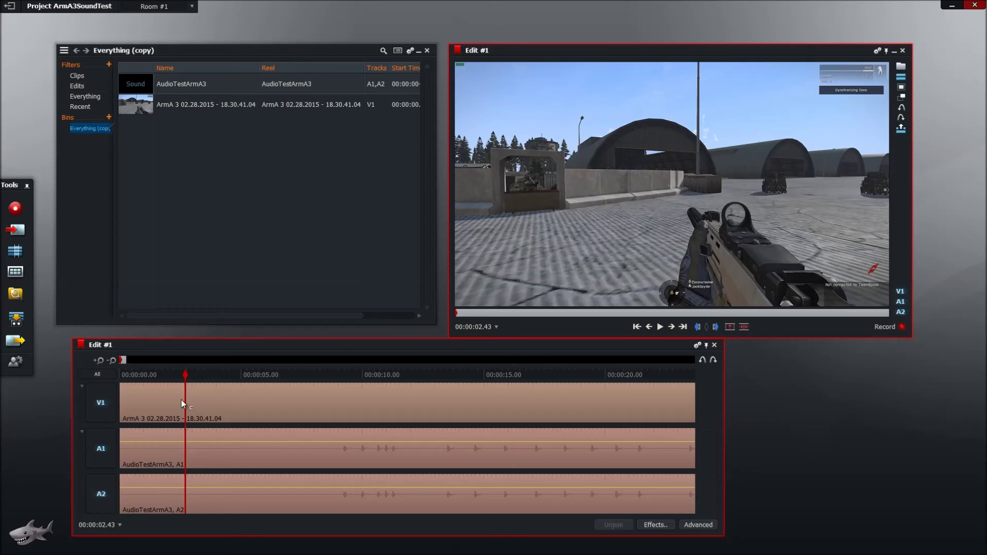
pyautogui.moveTo(187, 375); pyautogui.dragTo(277, 381)
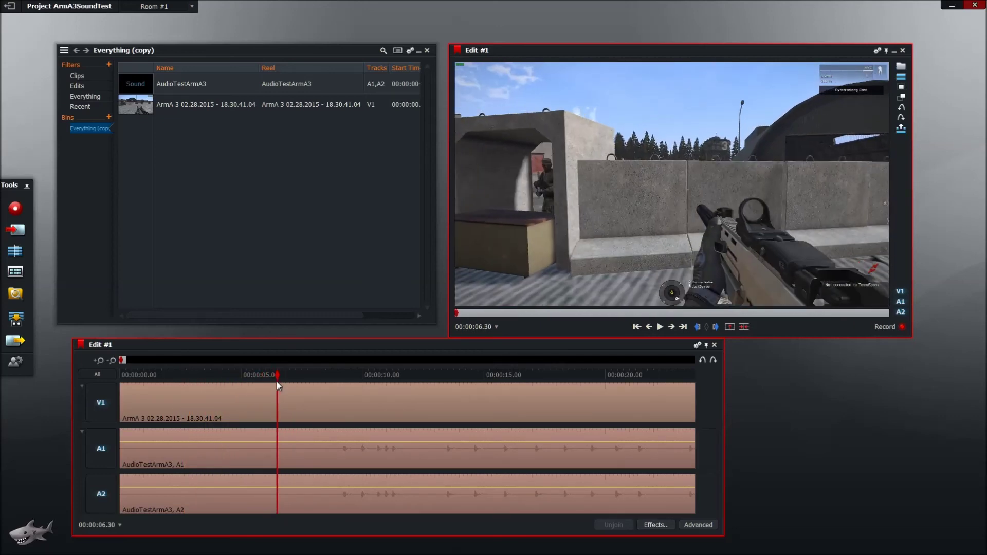
# Step: Disable V1, mark out at 00:00:06.30, and delete the audio's opening section from the start
pyautogui.click(106, 407)
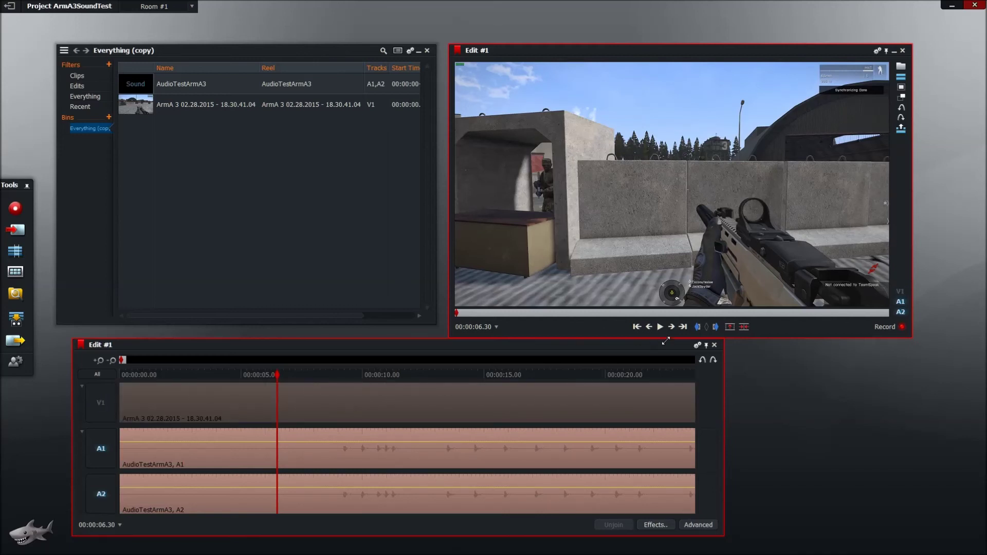
pyautogui.click(715, 328)
pyautogui.moveTo(277, 379); pyautogui.dragTo(120, 375)
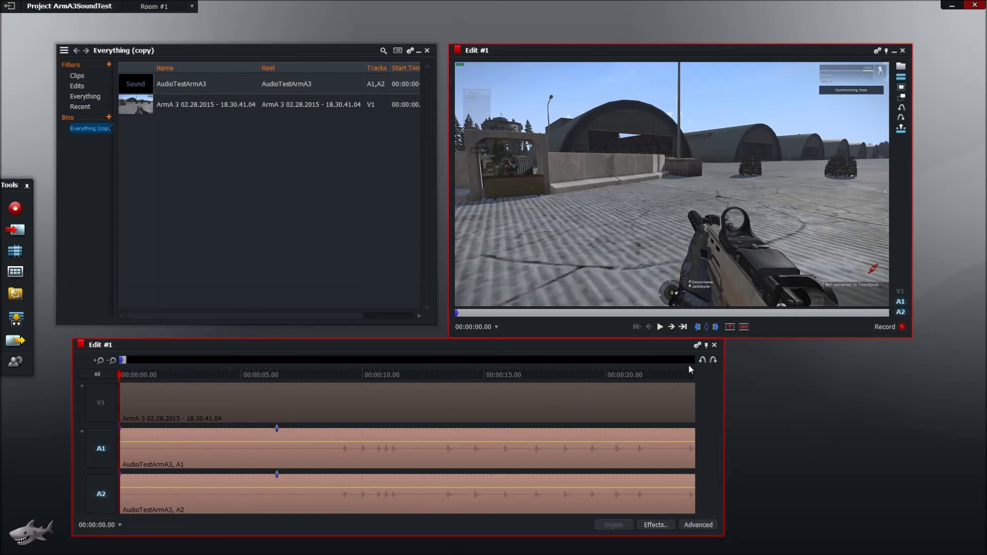
pyautogui.click(743, 328)
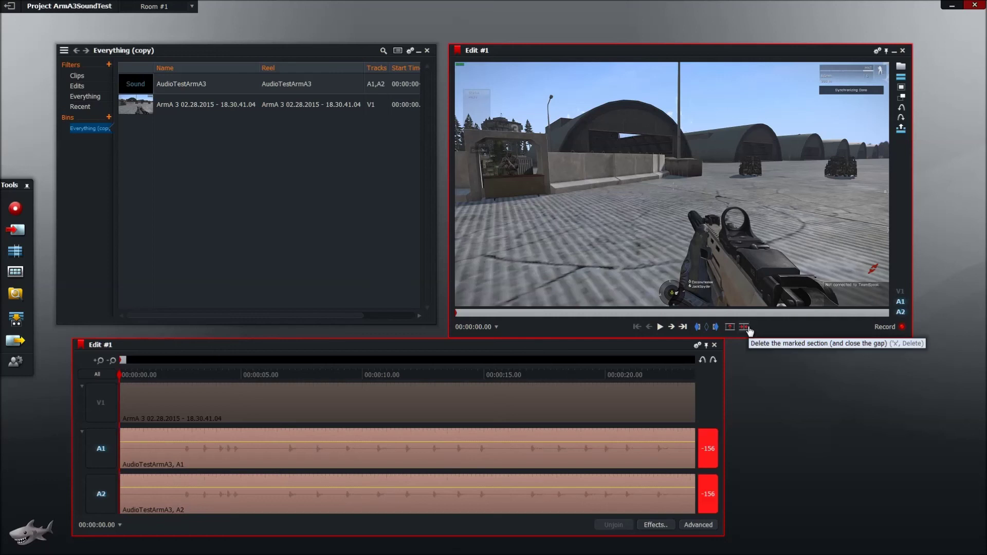
# Step: Accept the -156 sync offset on the audio tracks and play back the edit to check sync
pyautogui.click(714, 447)
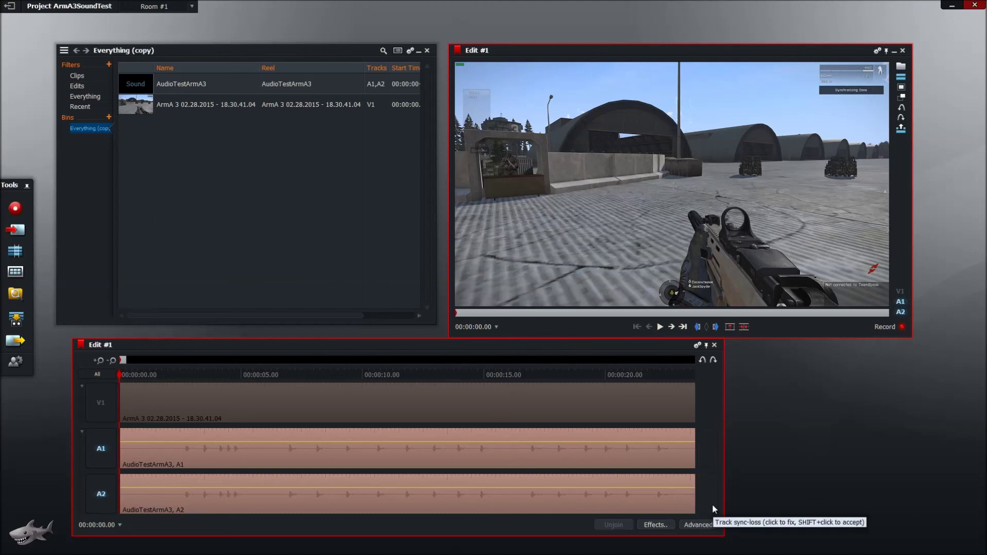
pyautogui.click(663, 332)
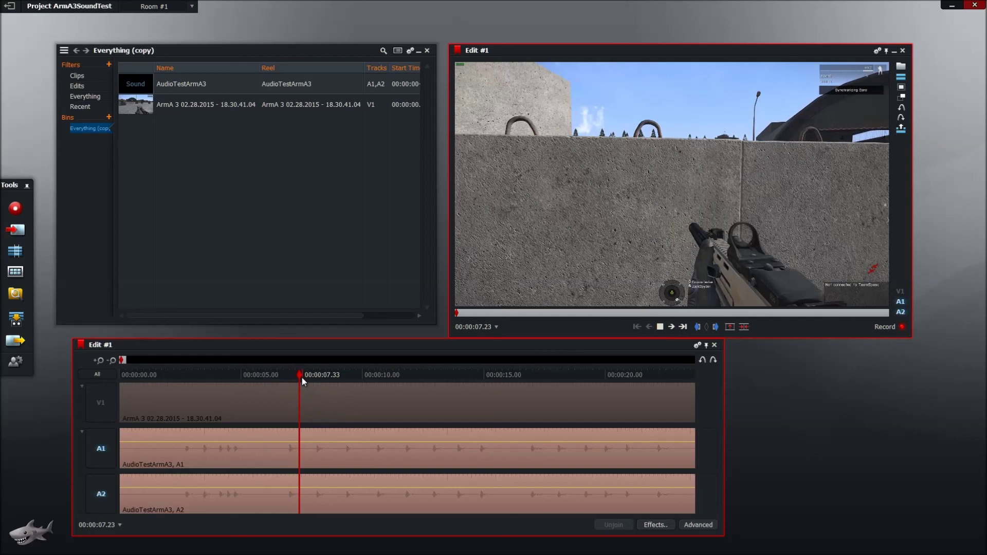
pyautogui.moveTo(309, 374); pyautogui.dragTo(91, 375)
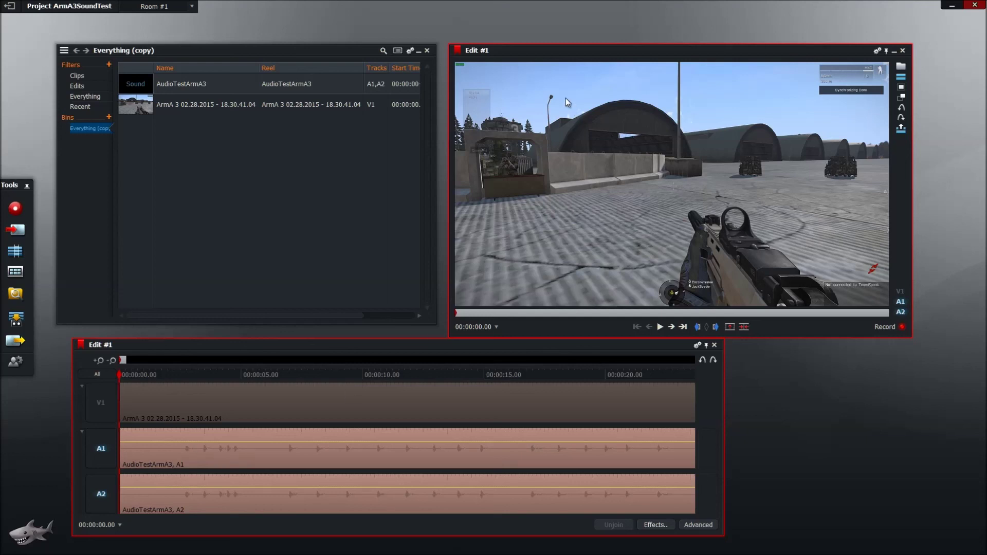
pyautogui.moveTo(513, 50)
pyautogui.mouseDown()
pyautogui.moveTo(505, 36)
pyautogui.moveTo(516, 36)
pyautogui.moveTo(504, 36)
pyautogui.moveTo(513, 36)
pyautogui.mouseUp()
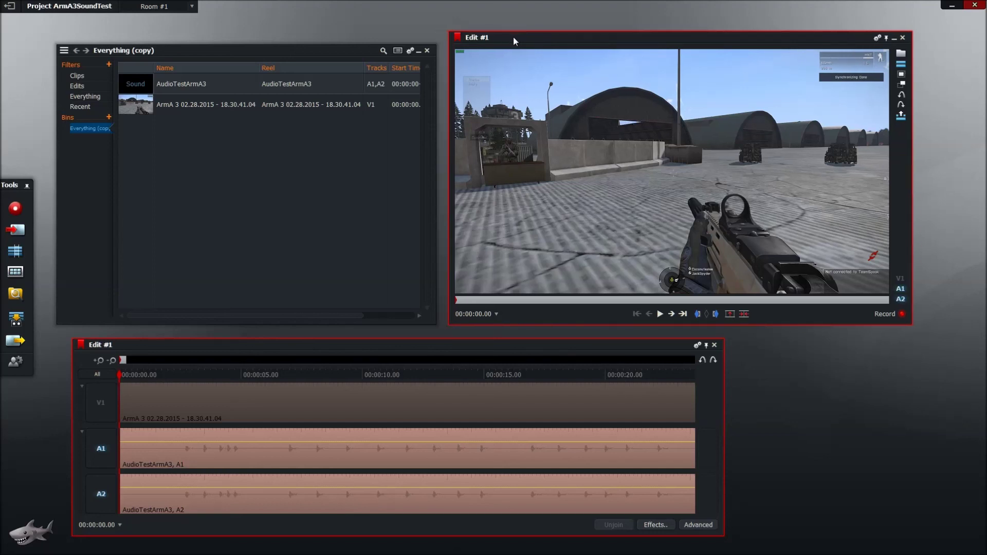
# Step: Open and close the Export settings, then minimise Lightworks to reveal the Explorer windows
pyautogui.click(15, 342)
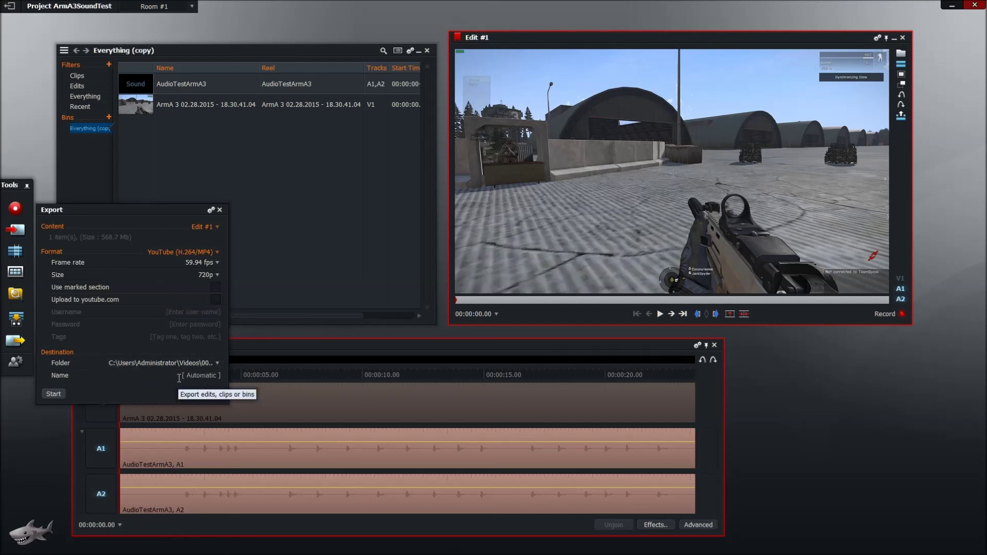
pyautogui.click(220, 210)
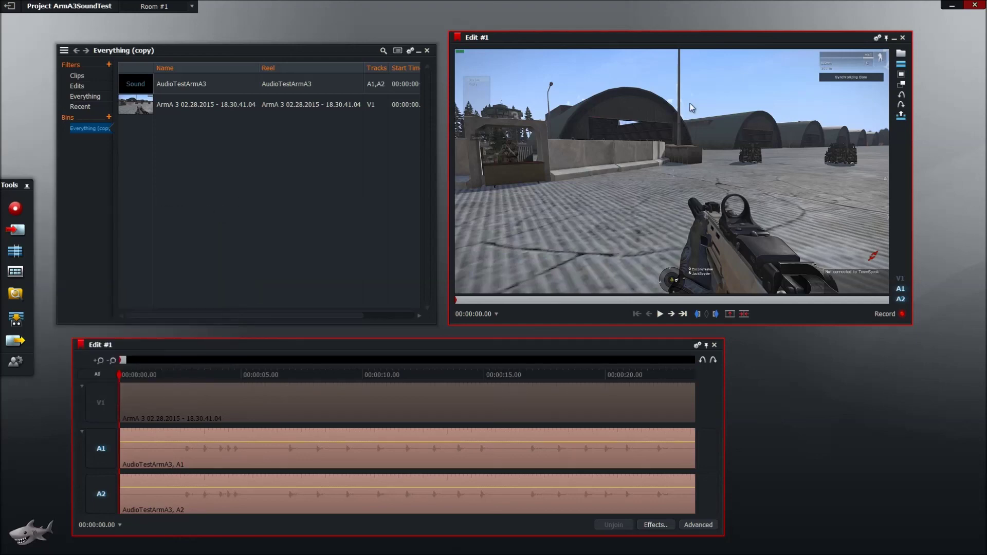
pyautogui.click(951, 5)
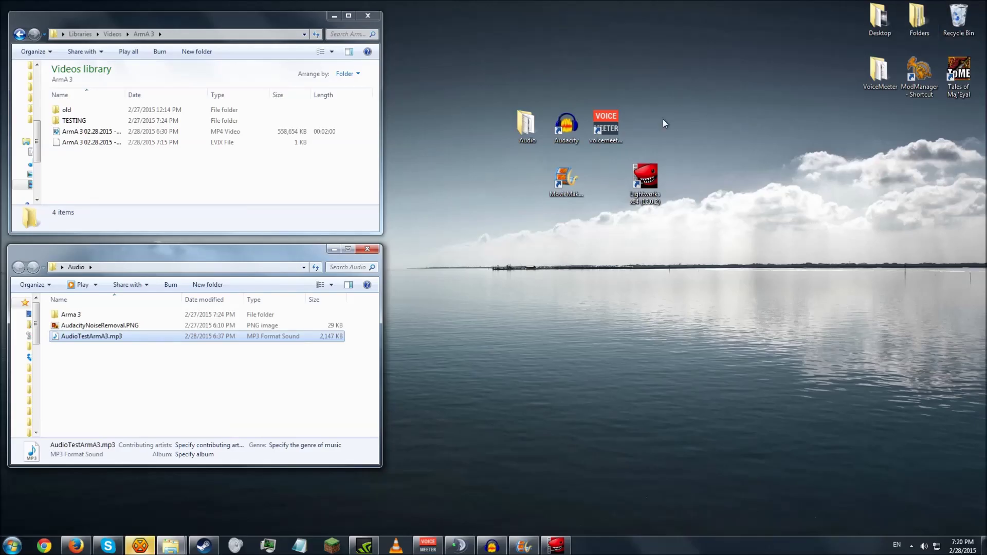